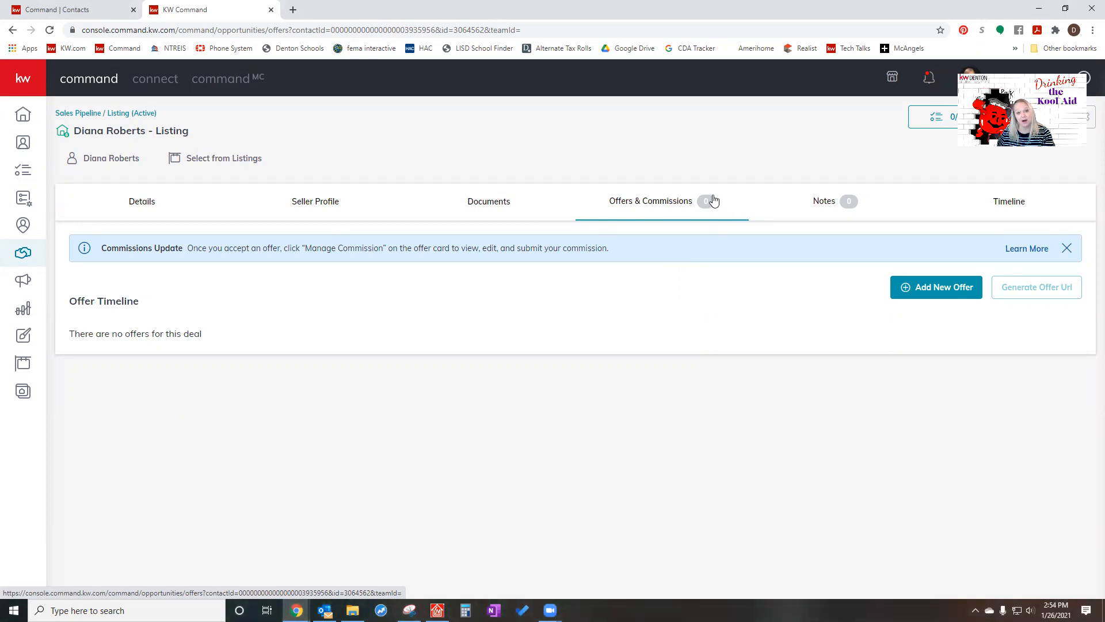
# - Review the listing's required documents and the version options of the Listed checklist
pyautogui.click(484, 205)
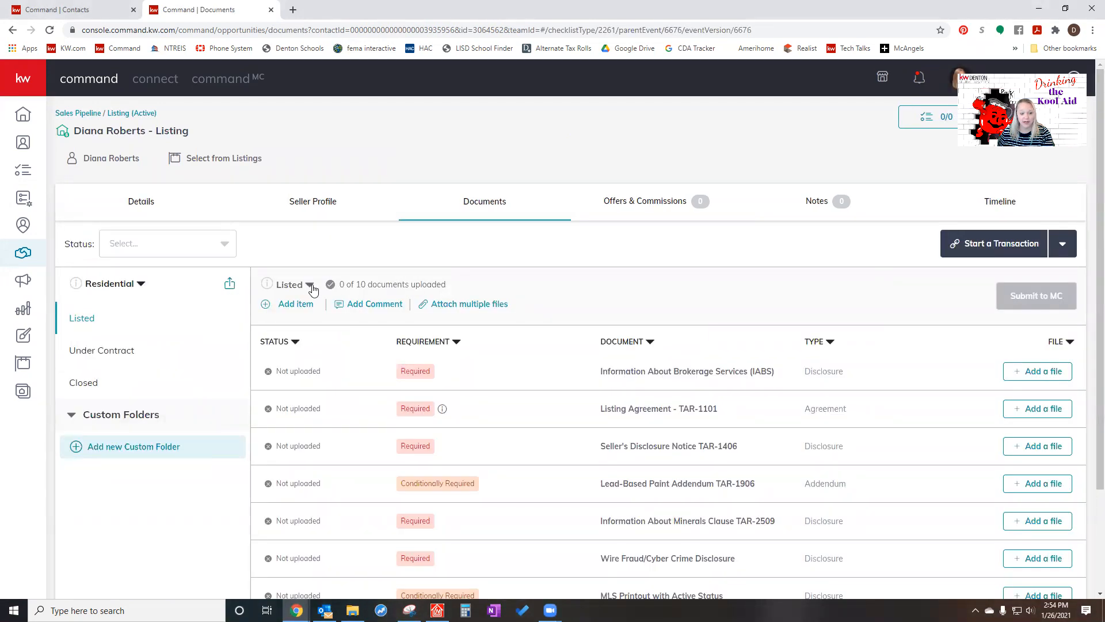
pyautogui.click(309, 288)
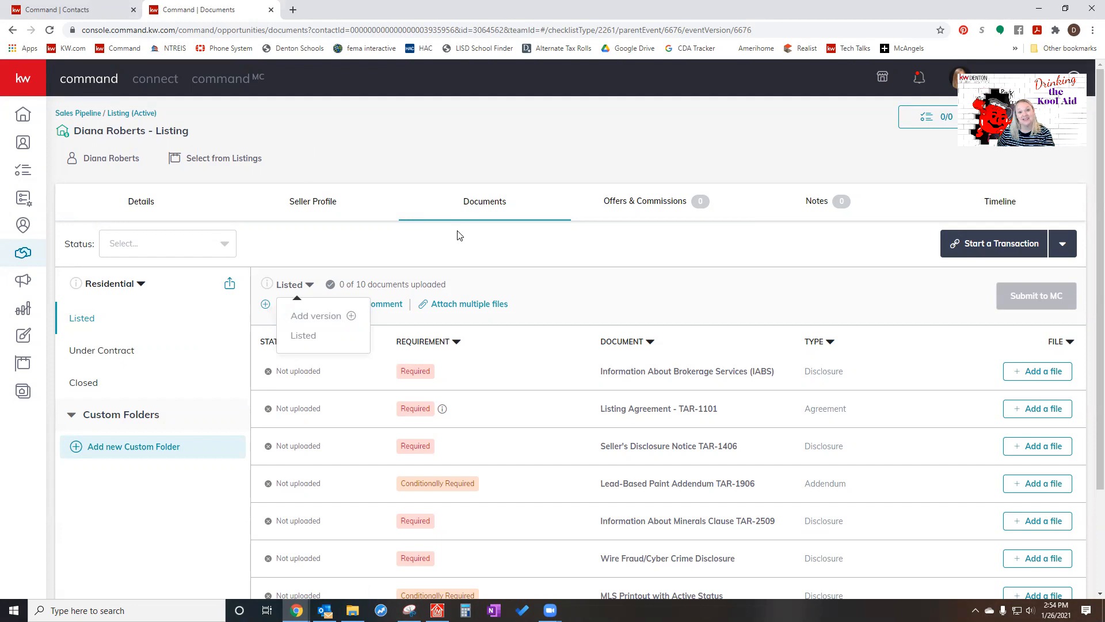
pyautogui.click(524, 251)
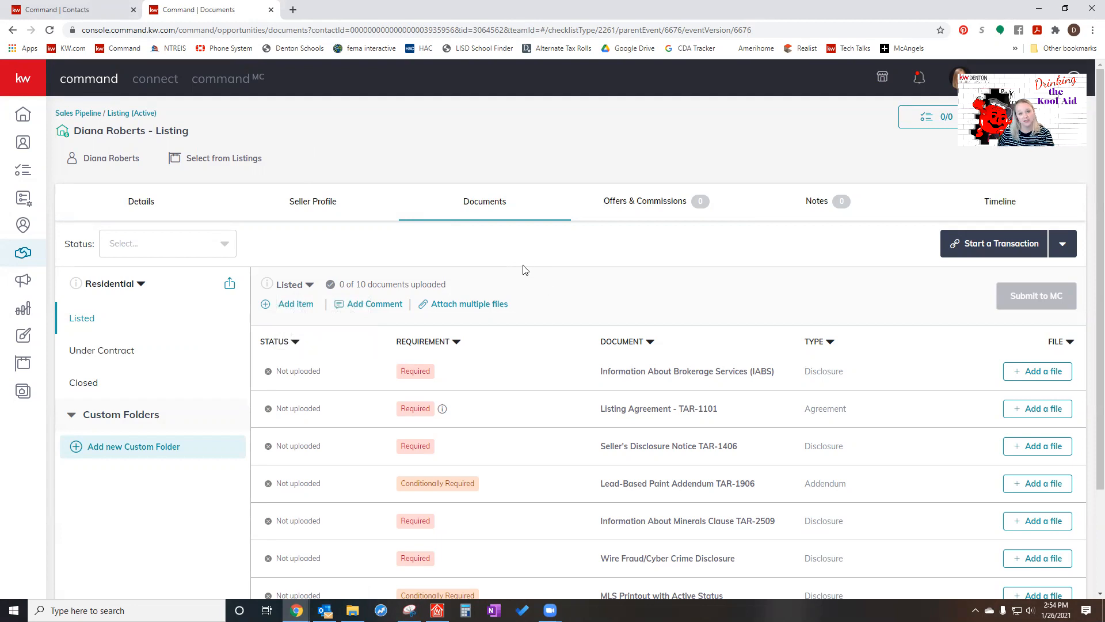
# - Create a new offer version for the listing under the name Initial Offer
pyautogui.click(644, 204)
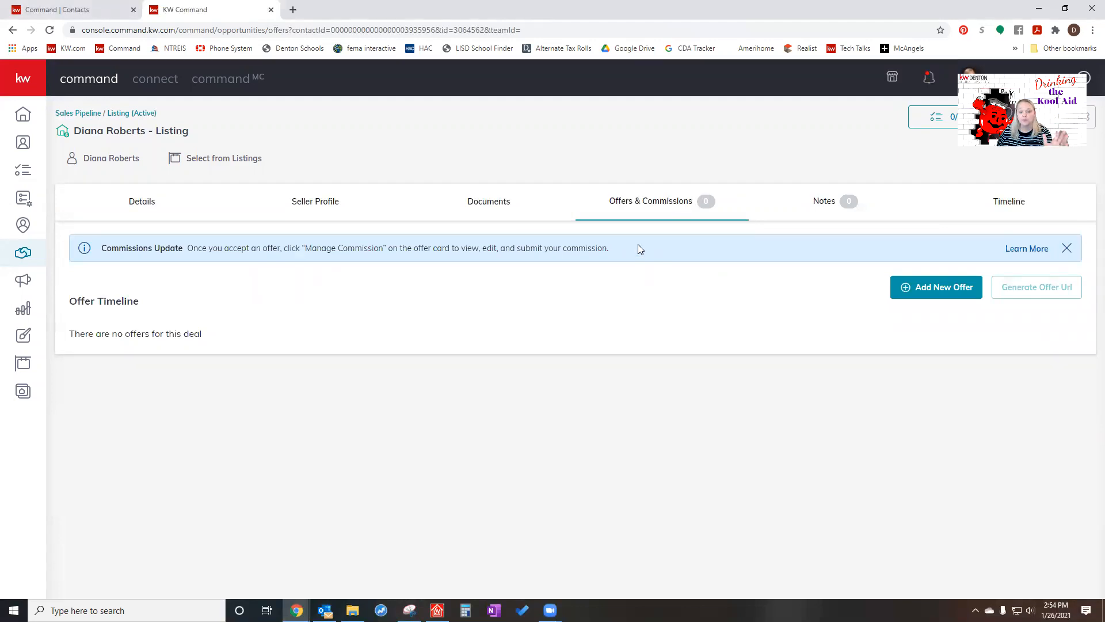
pyautogui.click(953, 296)
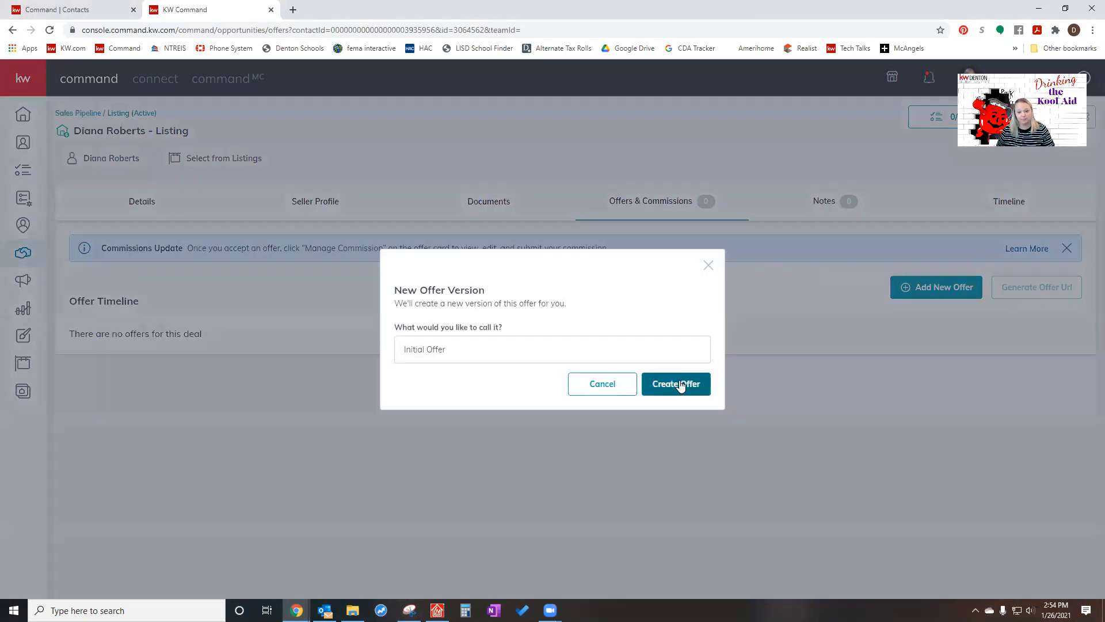
pyautogui.click(679, 384)
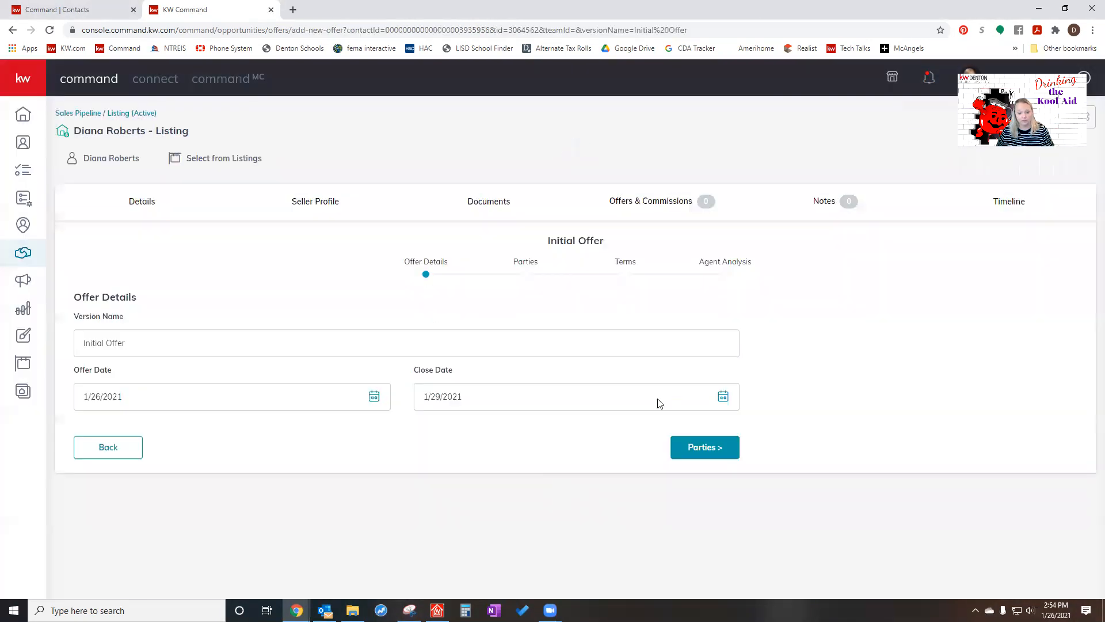
# - Set the offer date to 1/12/2021 and the close date to 2/26/2021, and continue to the Parties stage
pyautogui.click(374, 396)
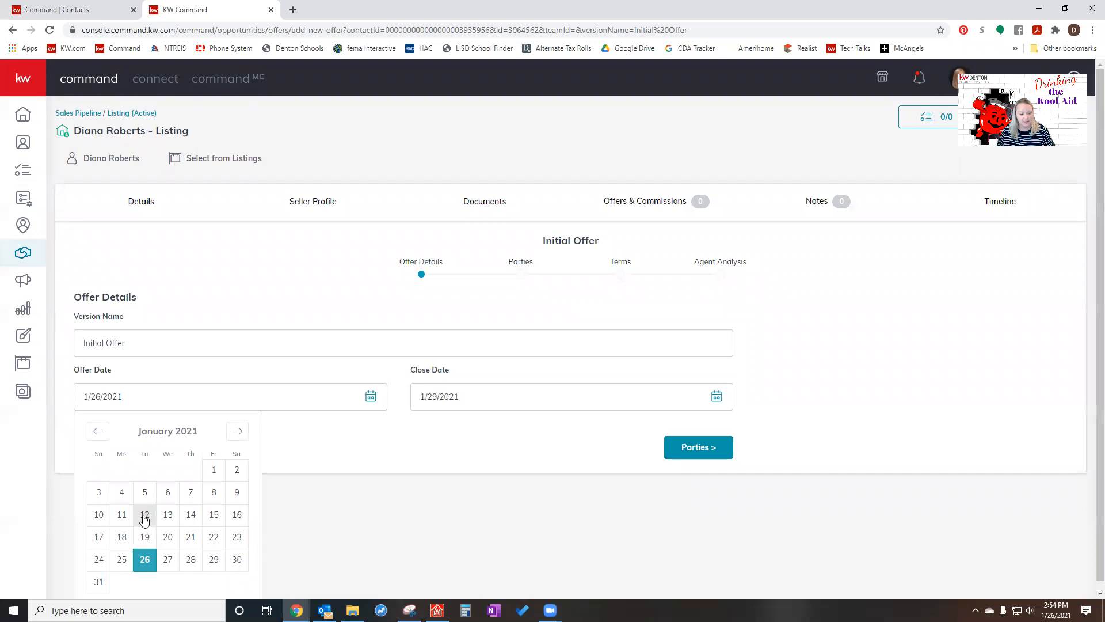
pyautogui.click(145, 514)
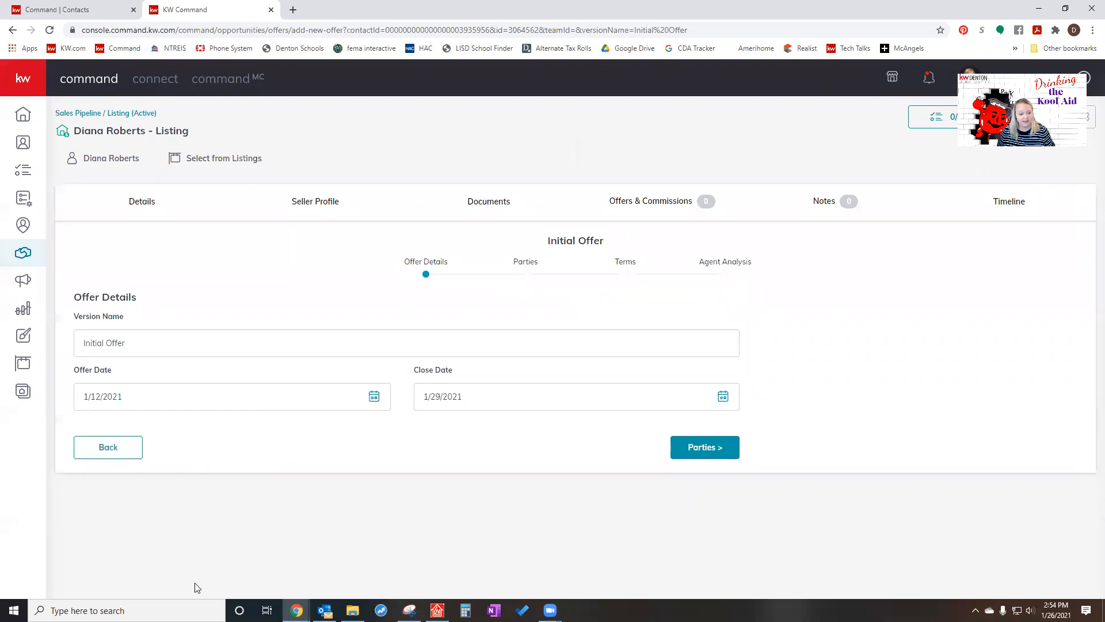
pyautogui.click(723, 396)
pyautogui.click(574, 431)
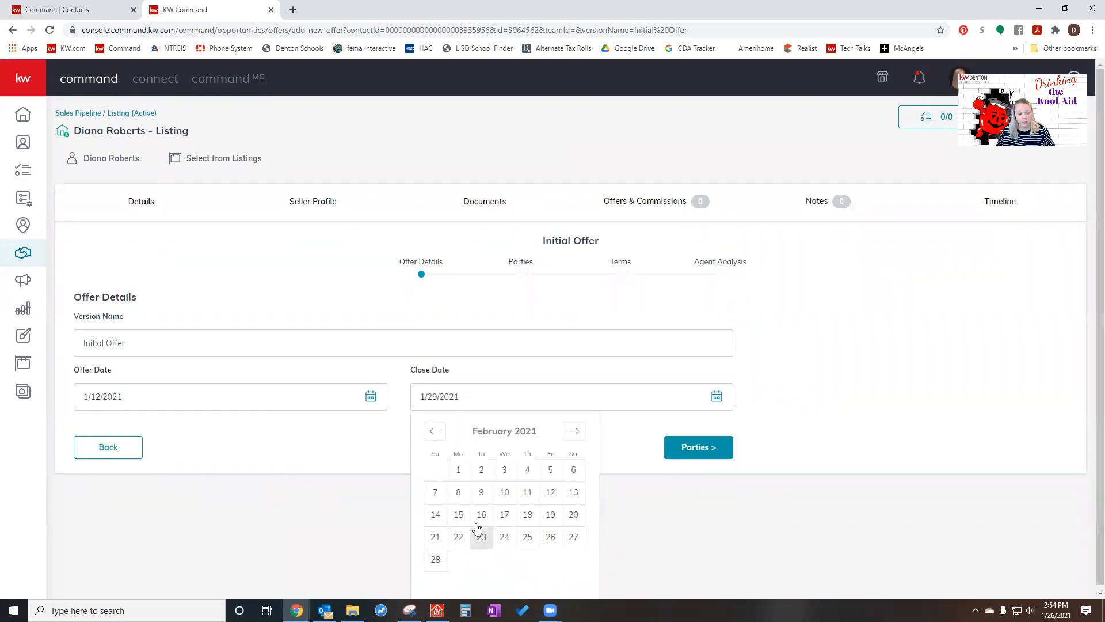
pyautogui.click(550, 537)
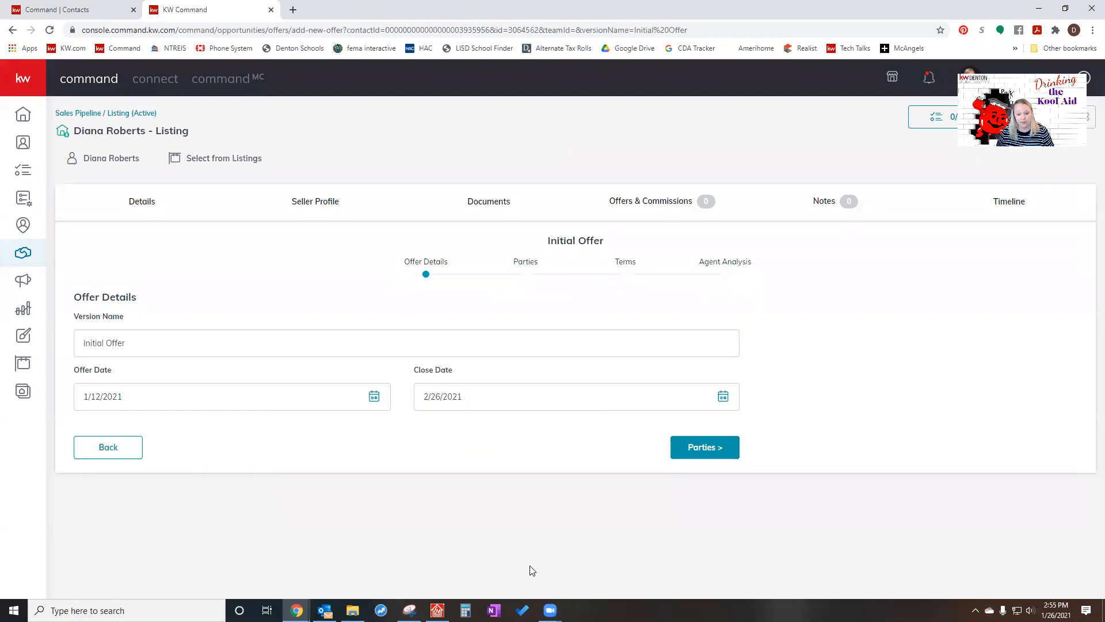
pyautogui.click(704, 456)
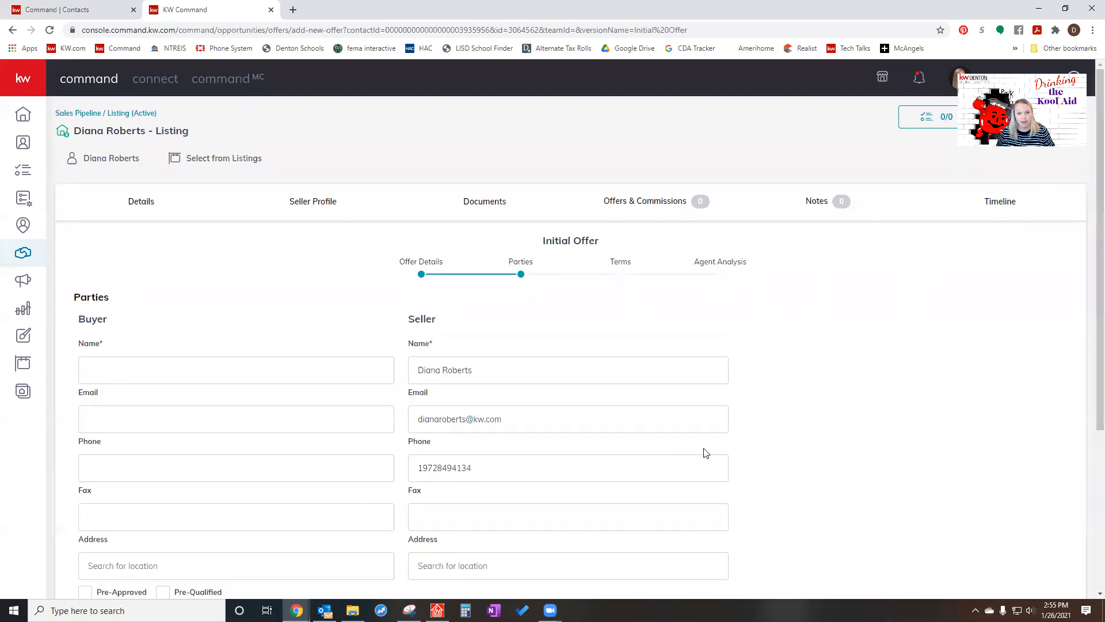
# - Enter the buyer's full name and the name of the buyer's representing associate, and continue to the Terms stage
pyautogui.click(252, 380)
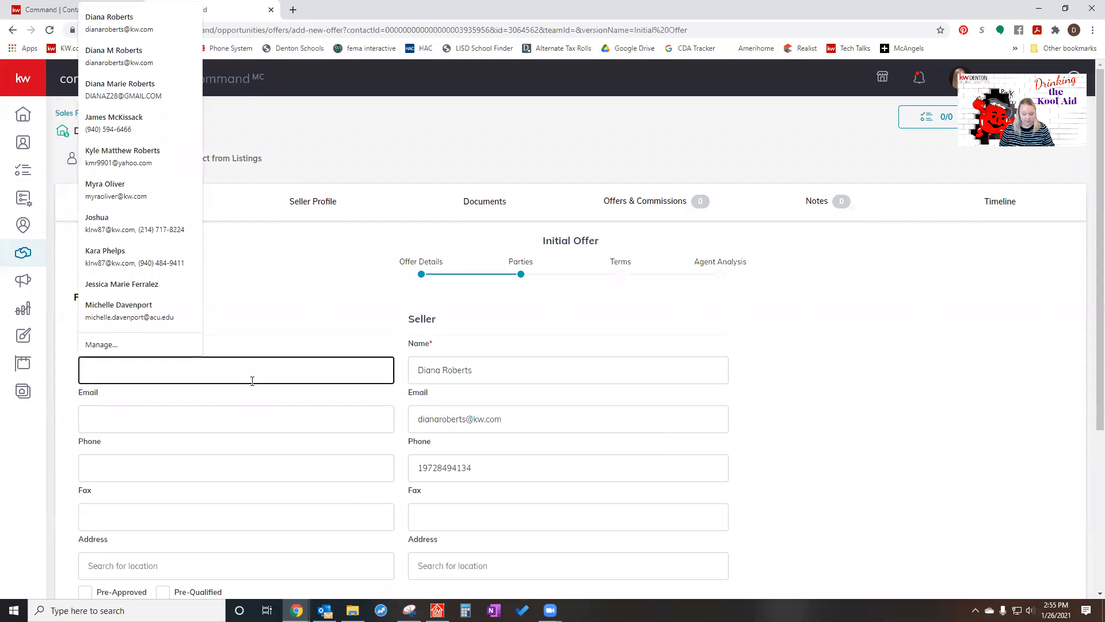
pyautogui.write('Jane Doe')
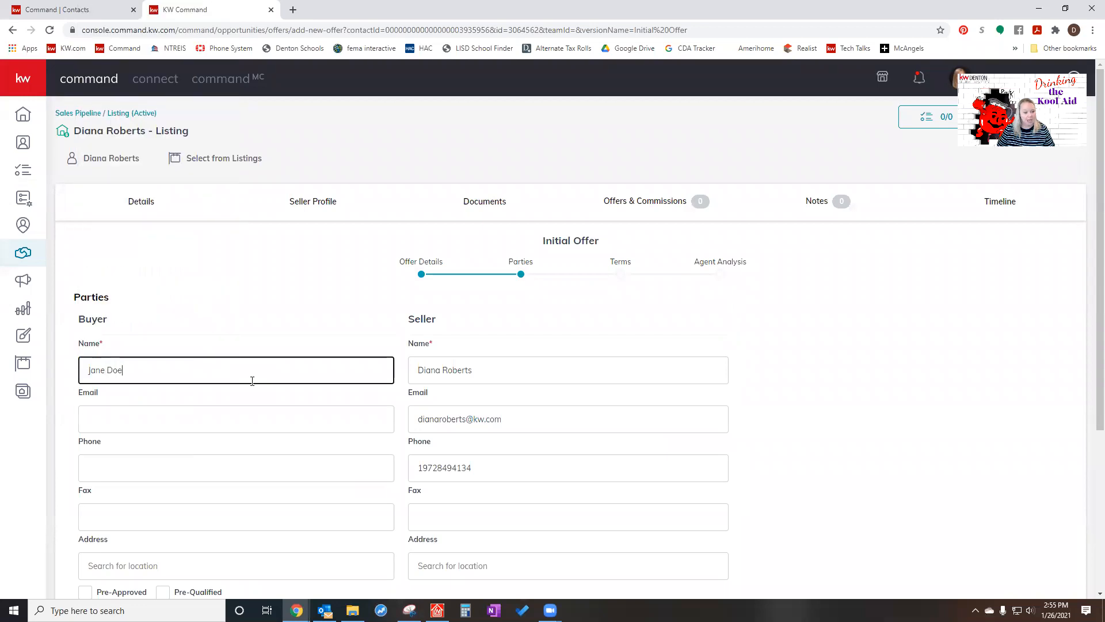
pyautogui.scroll(-4, 309, 303)
pyautogui.click(132, 434)
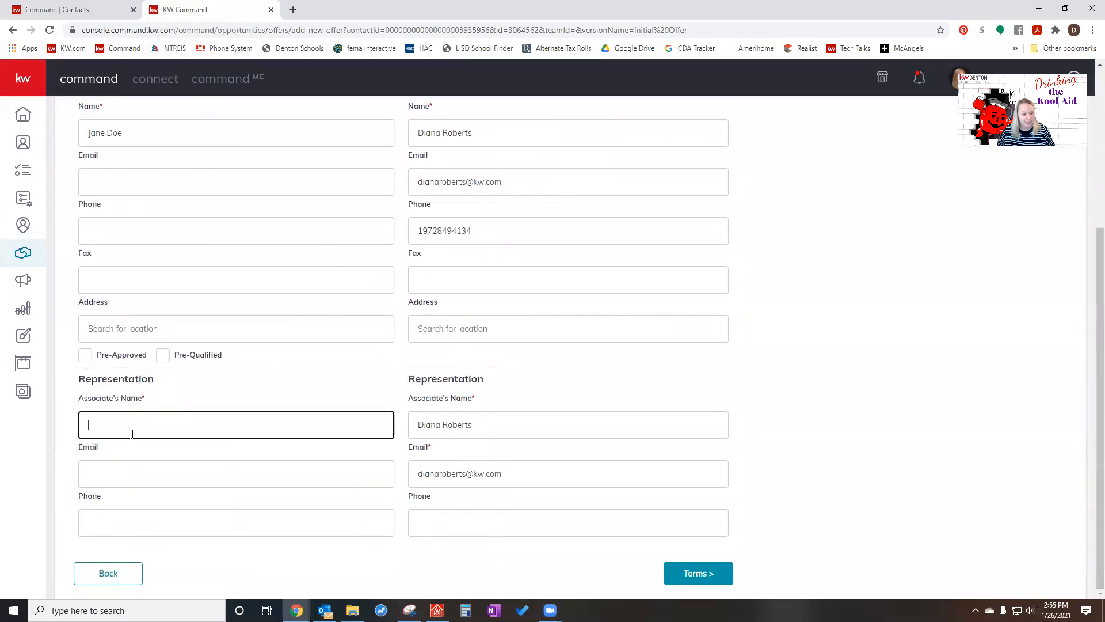
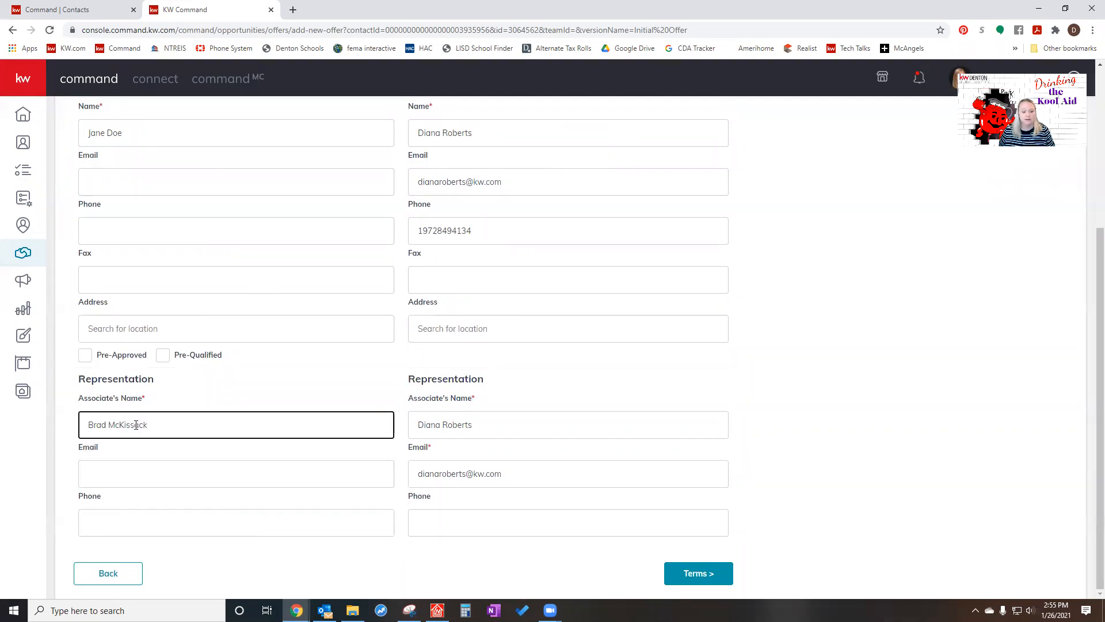
pyautogui.click(286, 379)
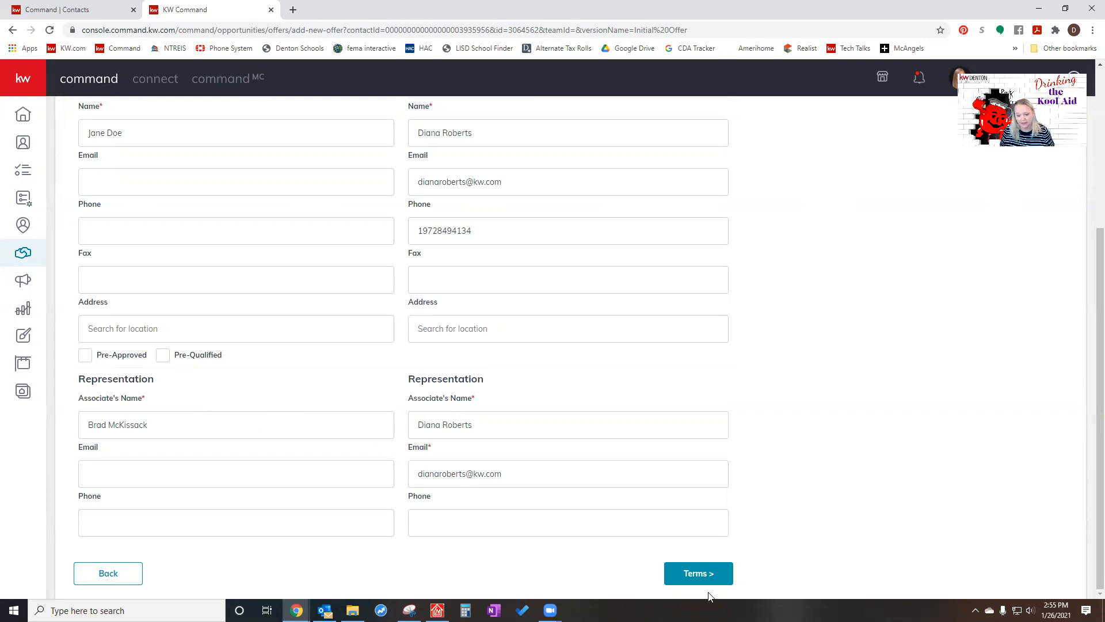
pyautogui.click(699, 575)
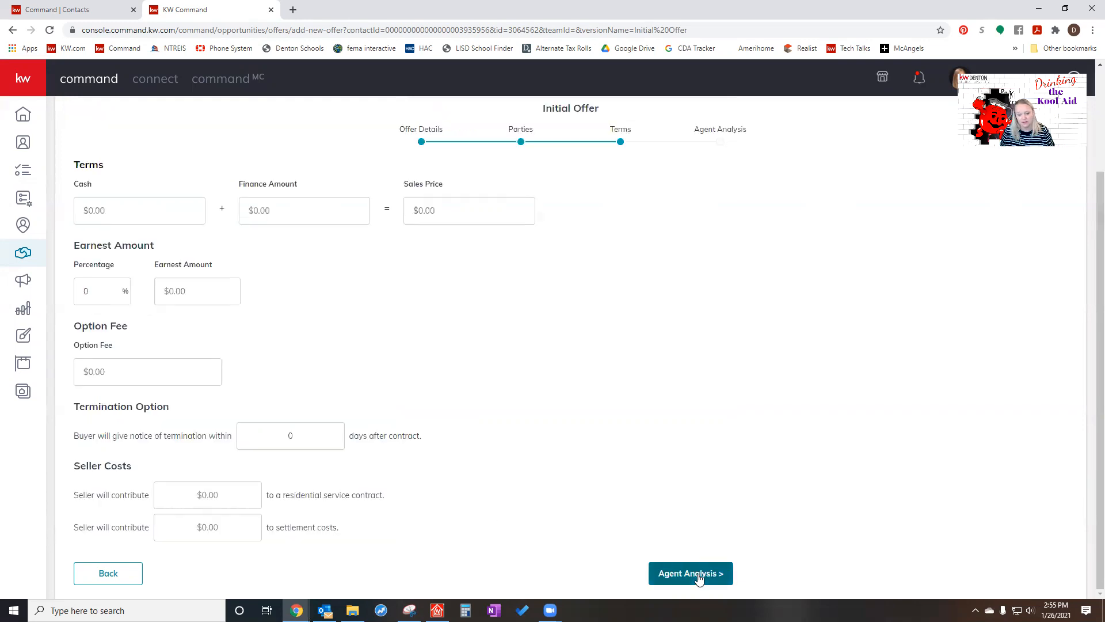
# - Set the offer's cash to $20,000 and its finance amount to $180,000, and continue to the Agent Analysis stage
pyautogui.click(148, 208)
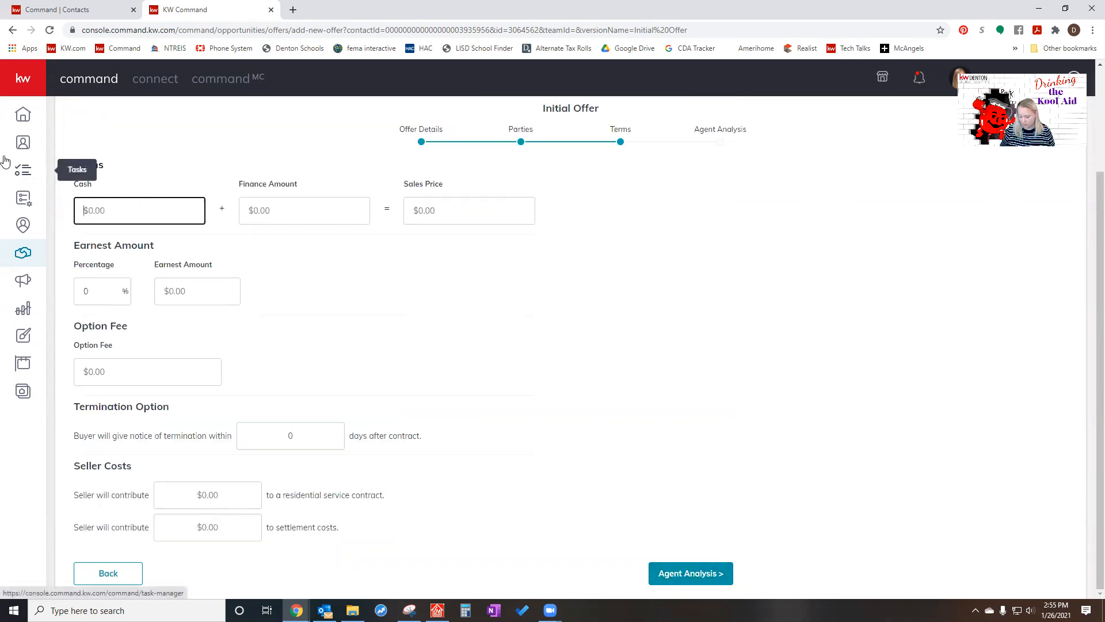
pyautogui.write('200000')
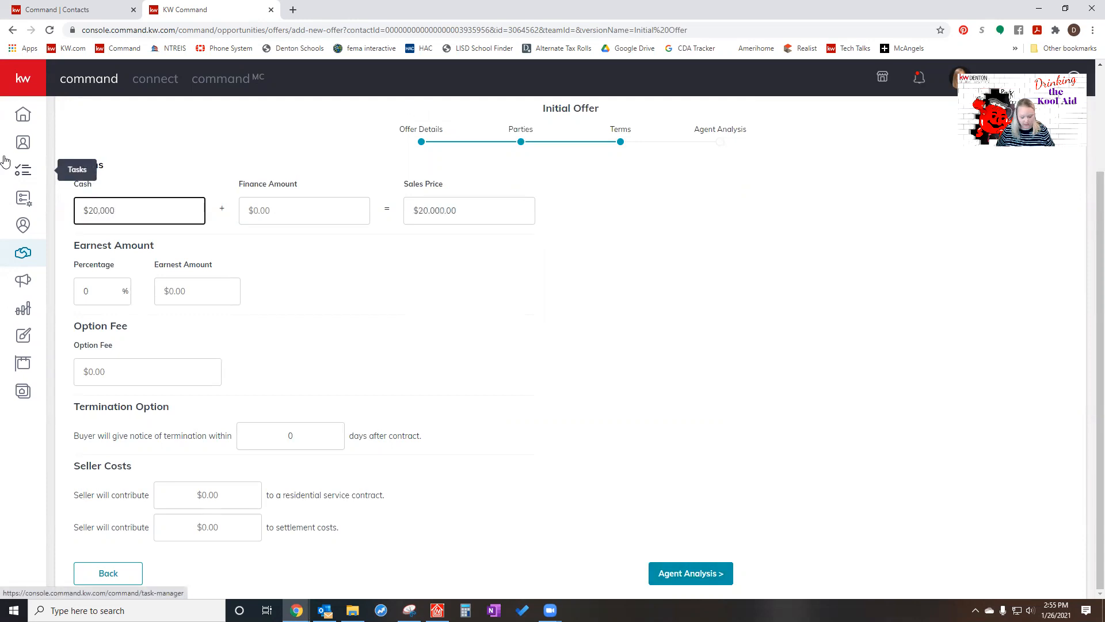
pyautogui.press('Tab')
pyautogui.write('180000')
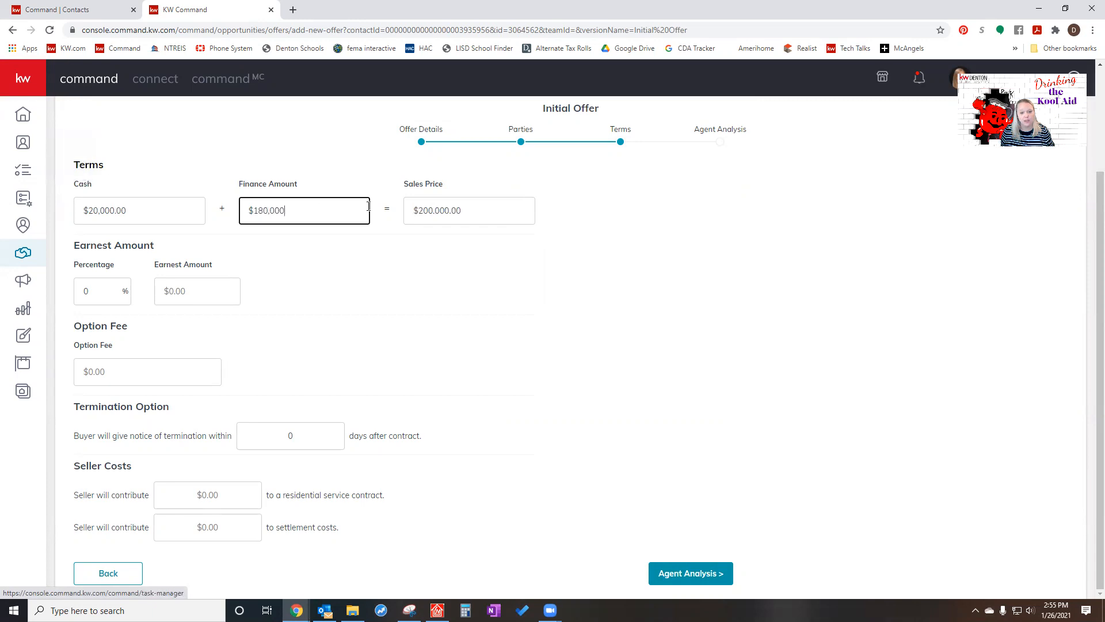
pyautogui.click(592, 370)
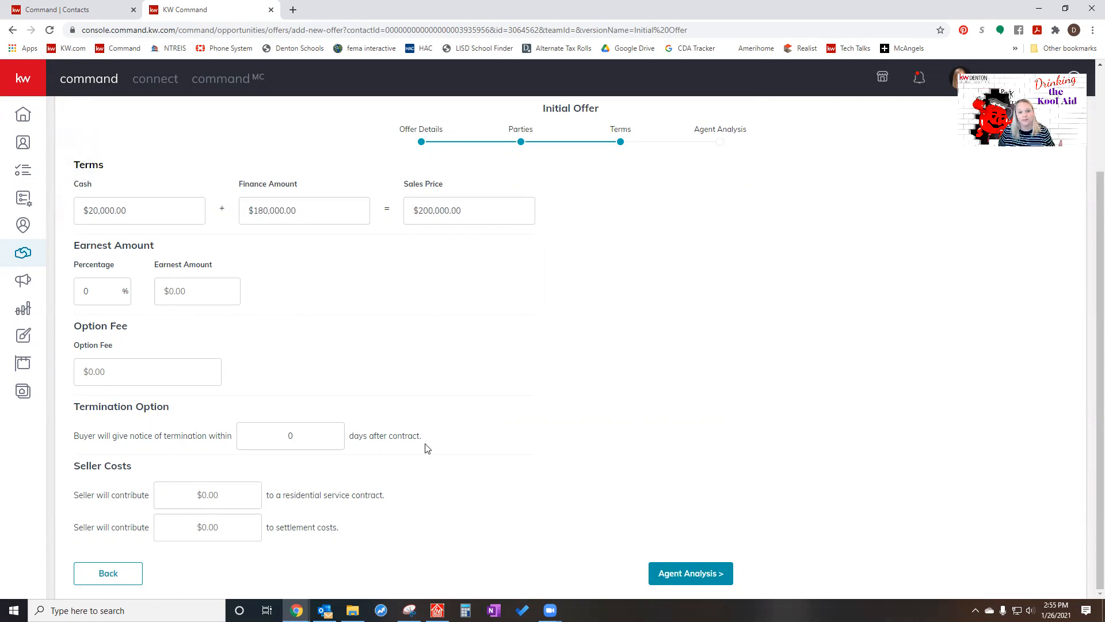
pyautogui.click(680, 578)
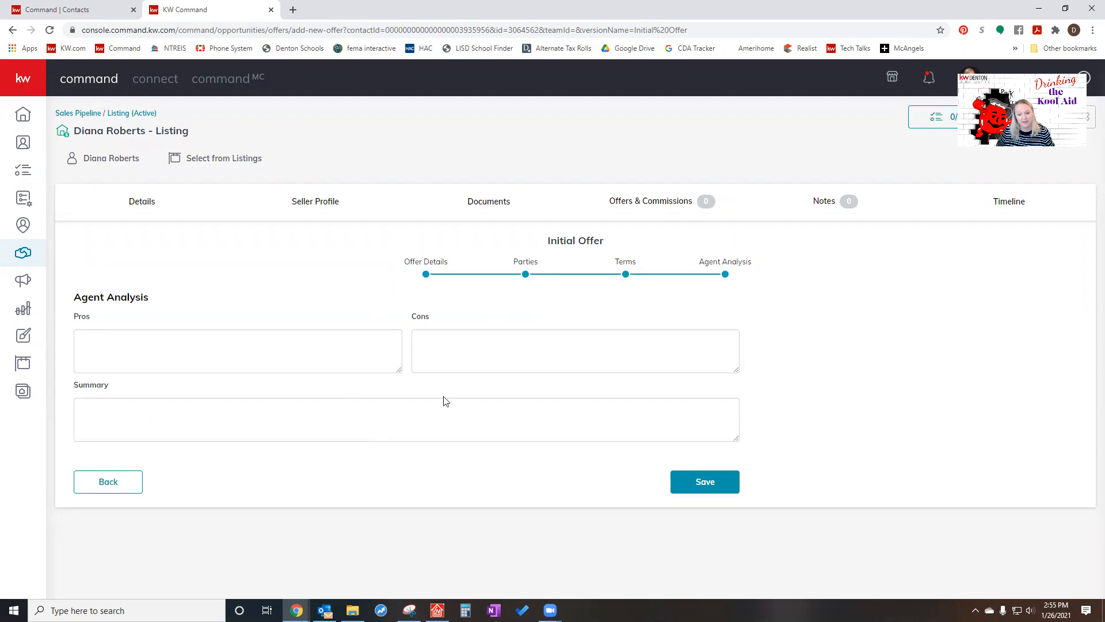
# - Save the offer with the agent analysis left blank, accept it and open its commission for management
pyautogui.click(700, 482)
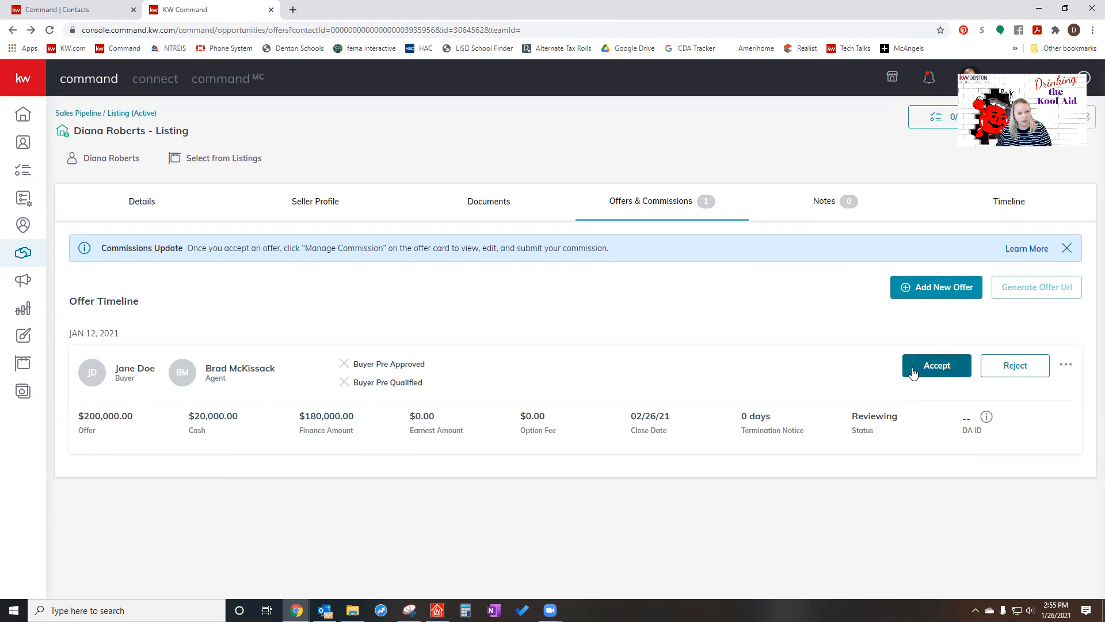
pyautogui.click(944, 370)
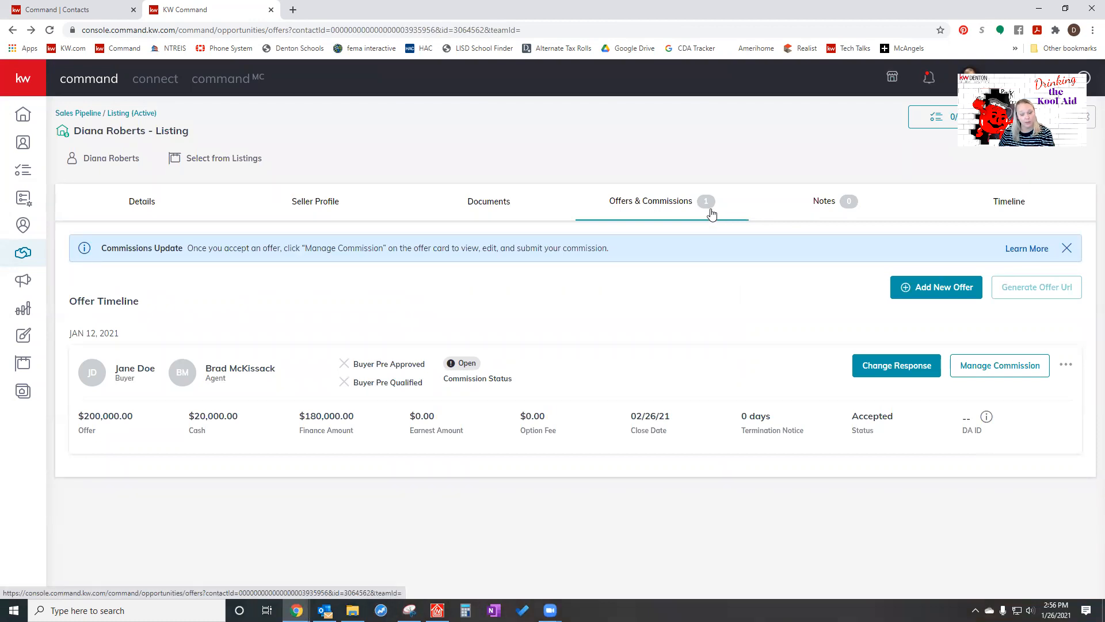
pyautogui.click(992, 370)
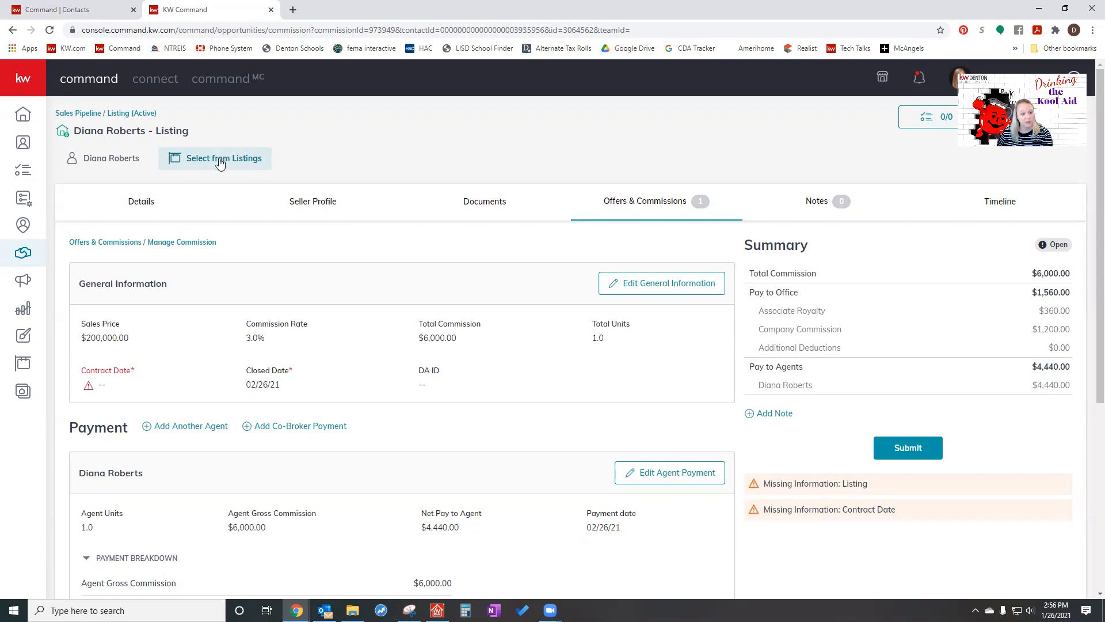
# - Fill in the listing's property address from the suggested West Main Street match in Lewisville, TX and save it
pyautogui.click(141, 202)
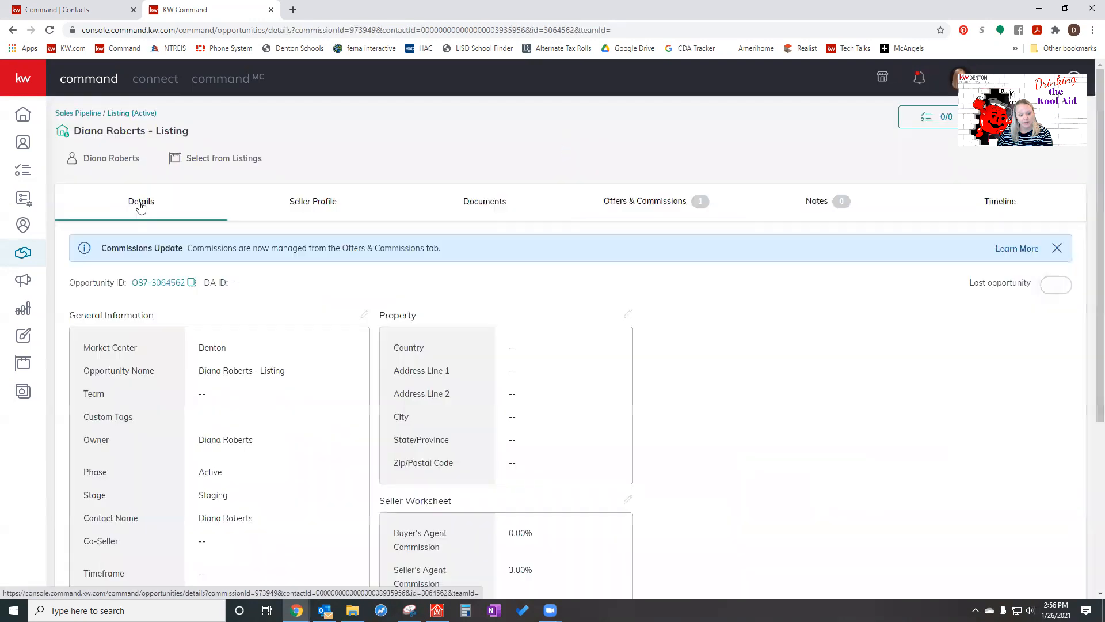
pyautogui.click(629, 315)
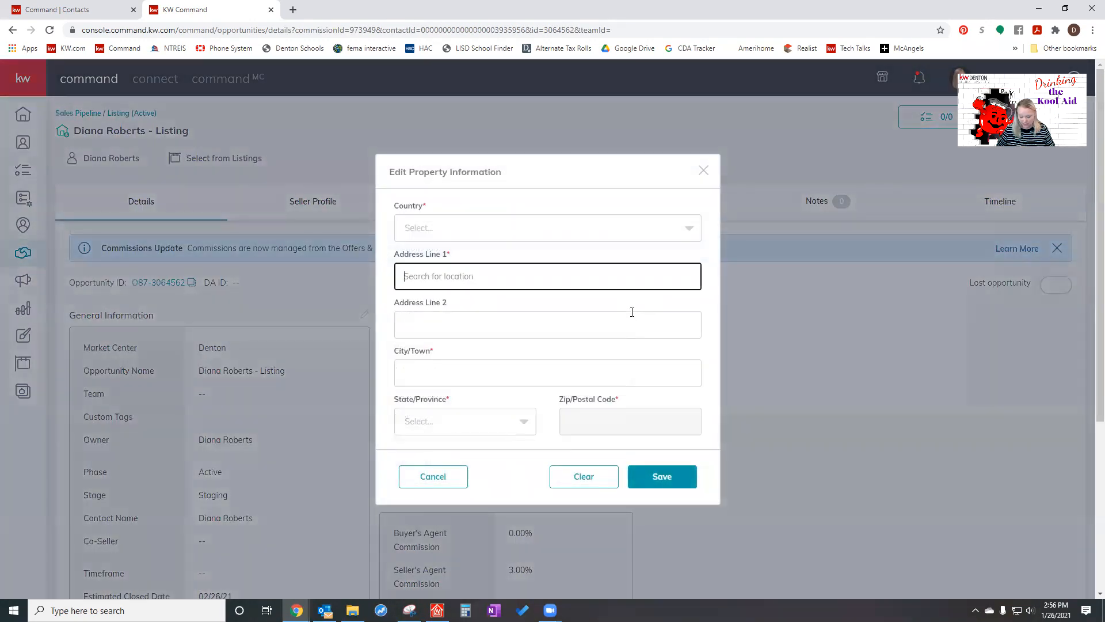
pyautogui.write('123  ')
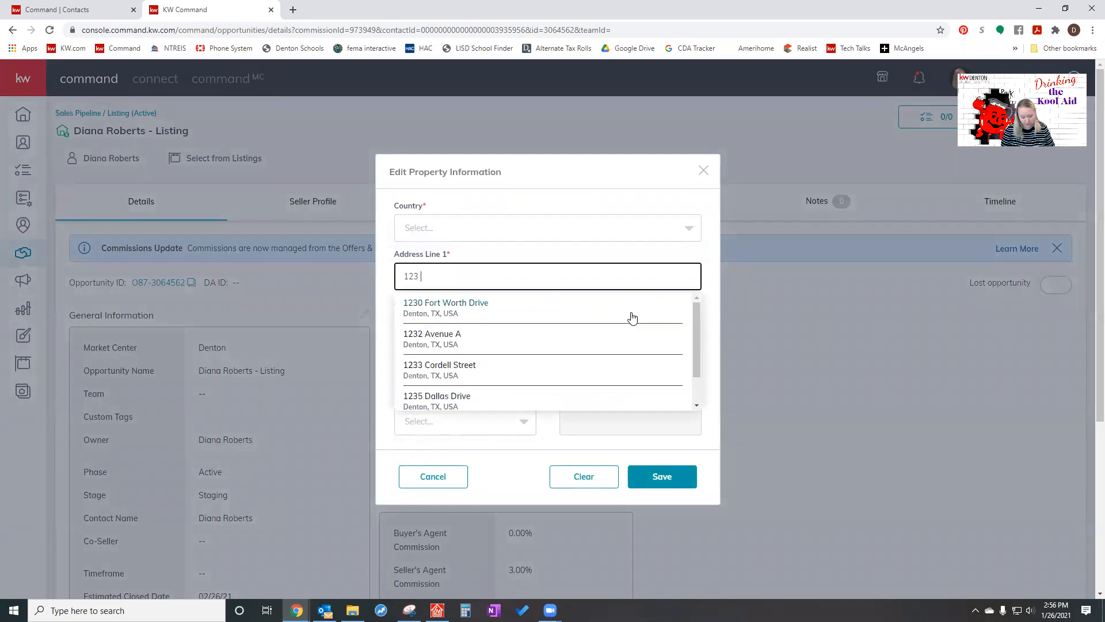
pyautogui.write('Main Street')
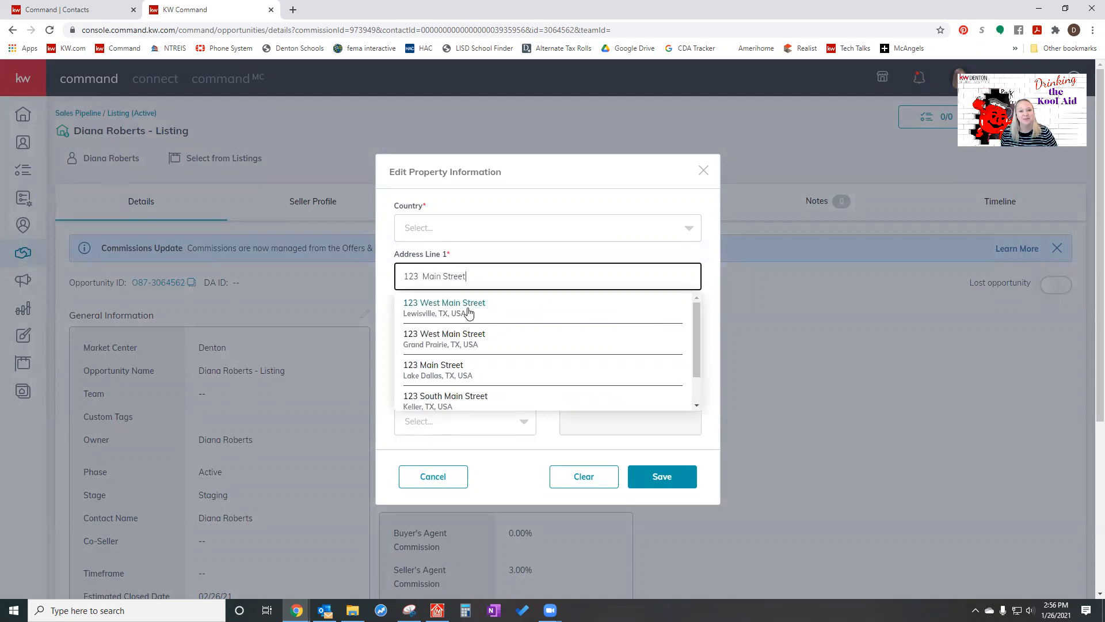
pyautogui.click(468, 312)
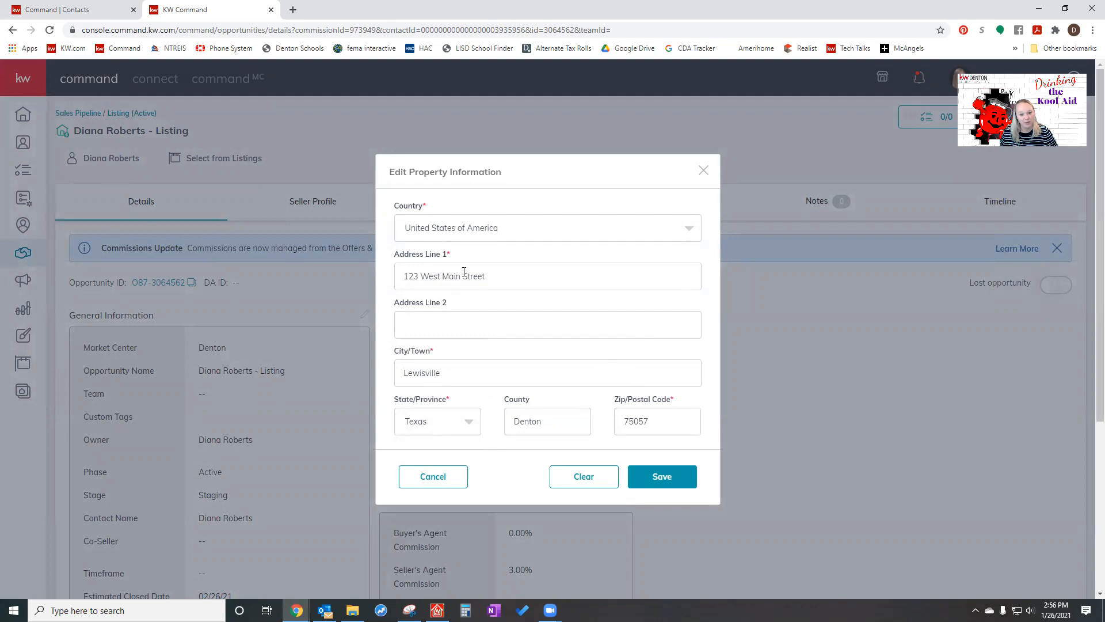
pyautogui.click(664, 481)
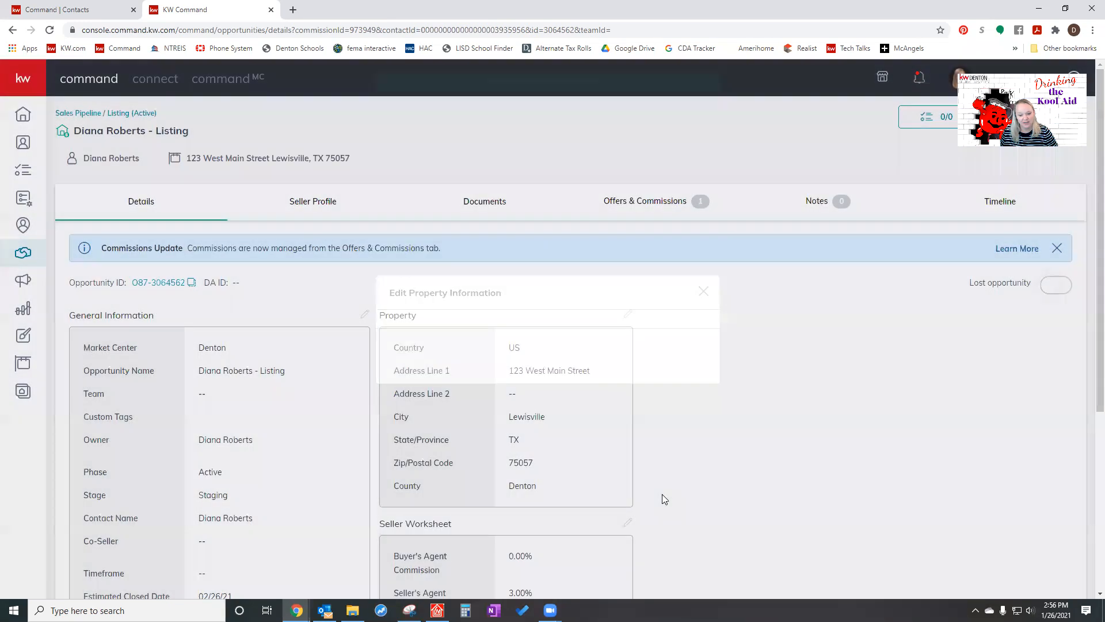
# - Return to the accepted offer's commission and set the contract date in its general information to 1/12/2021
pyautogui.click(655, 208)
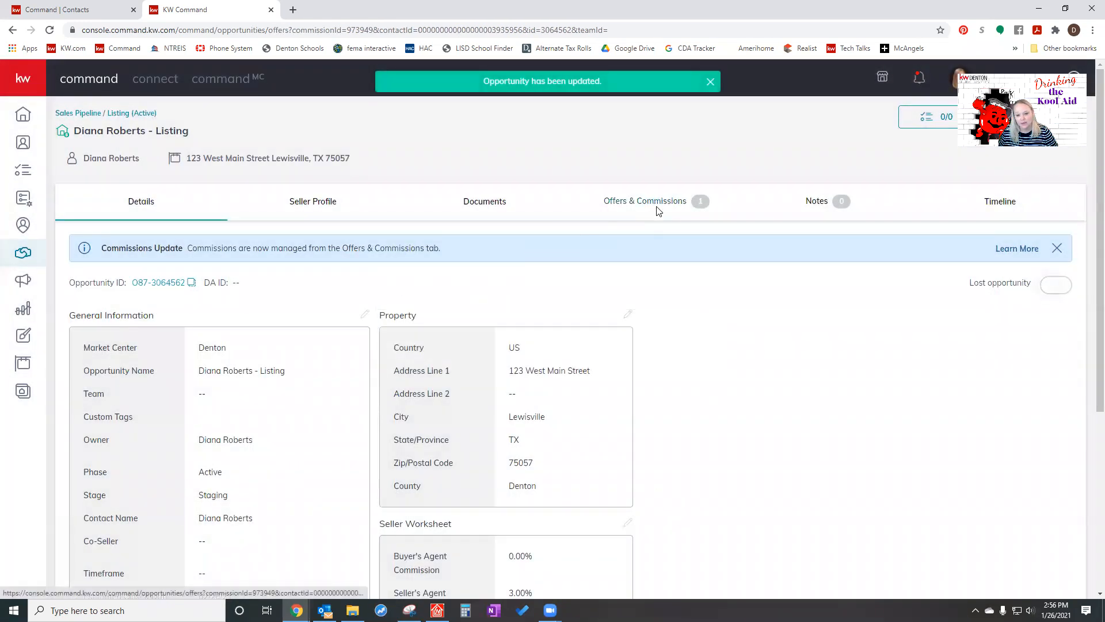
pyautogui.click(1000, 367)
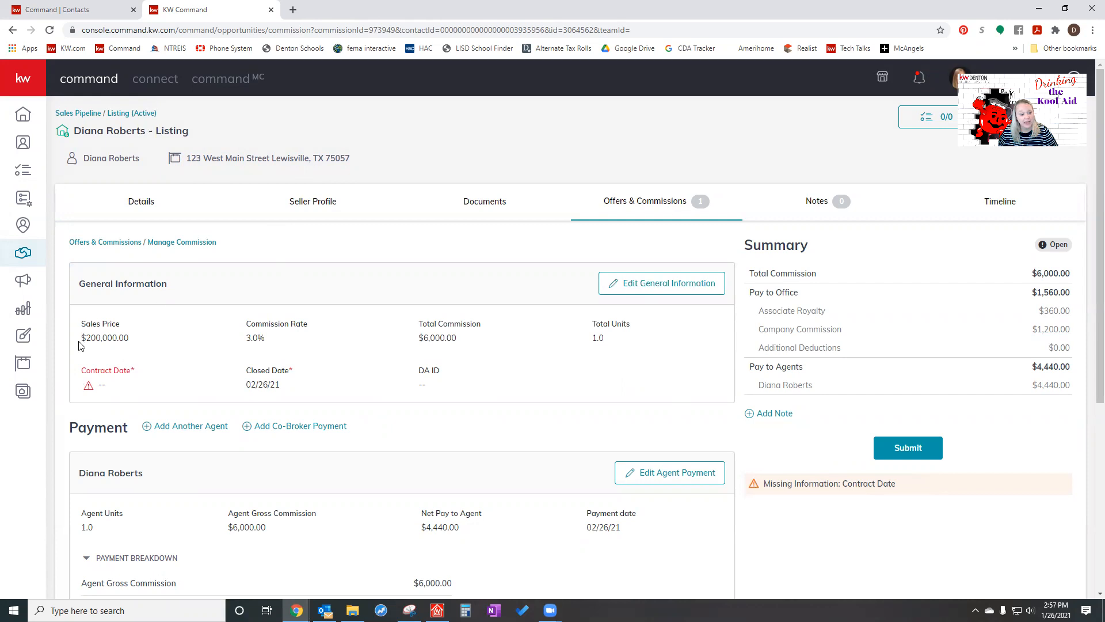
pyautogui.click(673, 294)
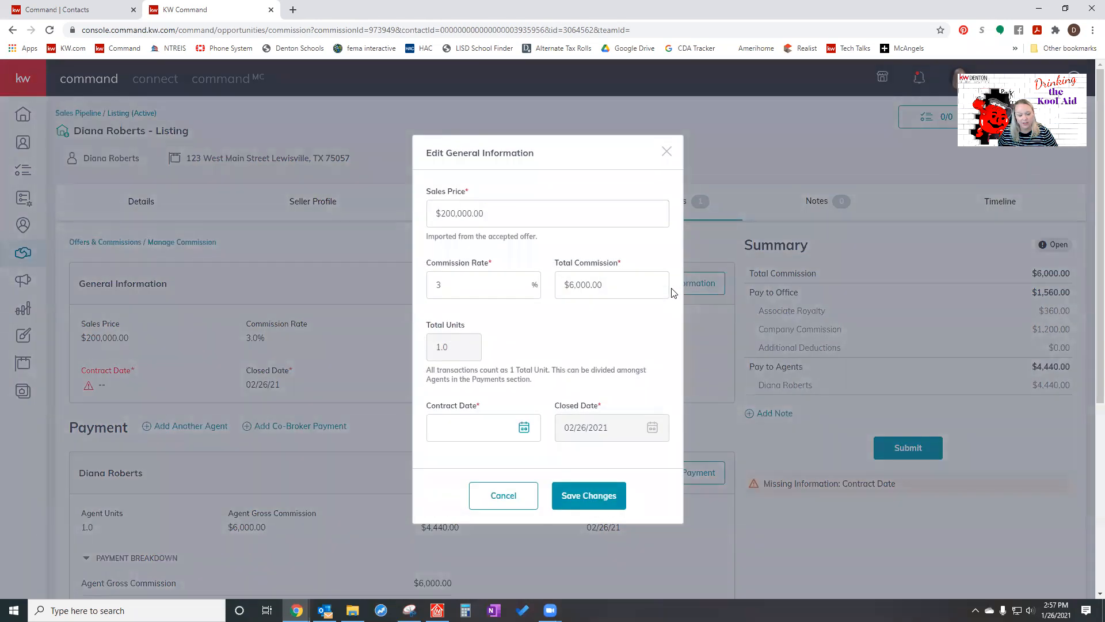
pyautogui.click(525, 431)
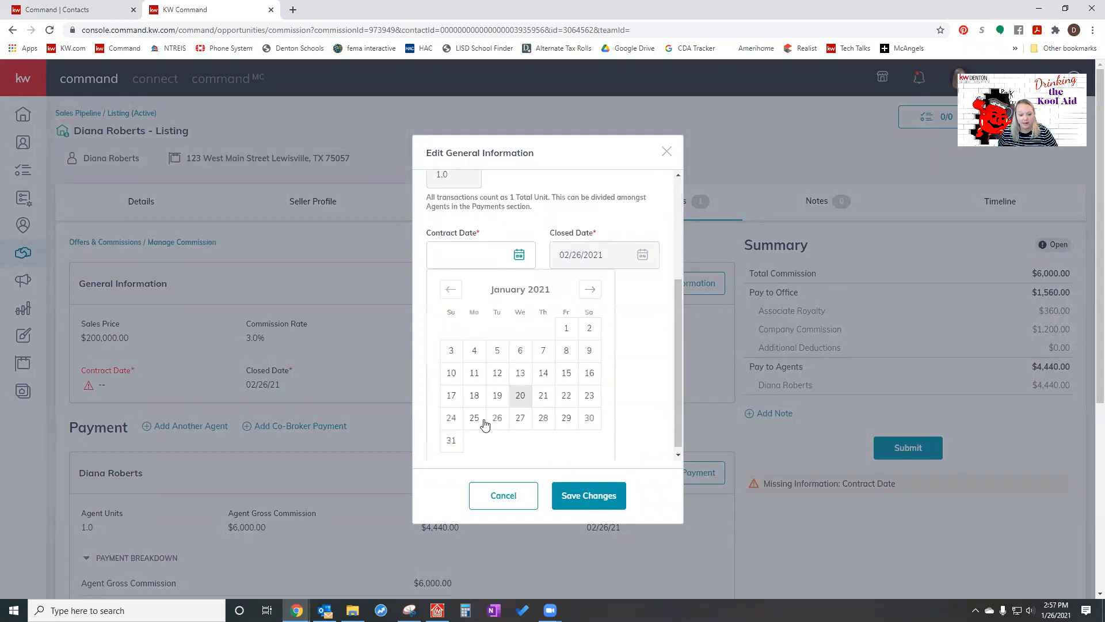
pyautogui.click(496, 374)
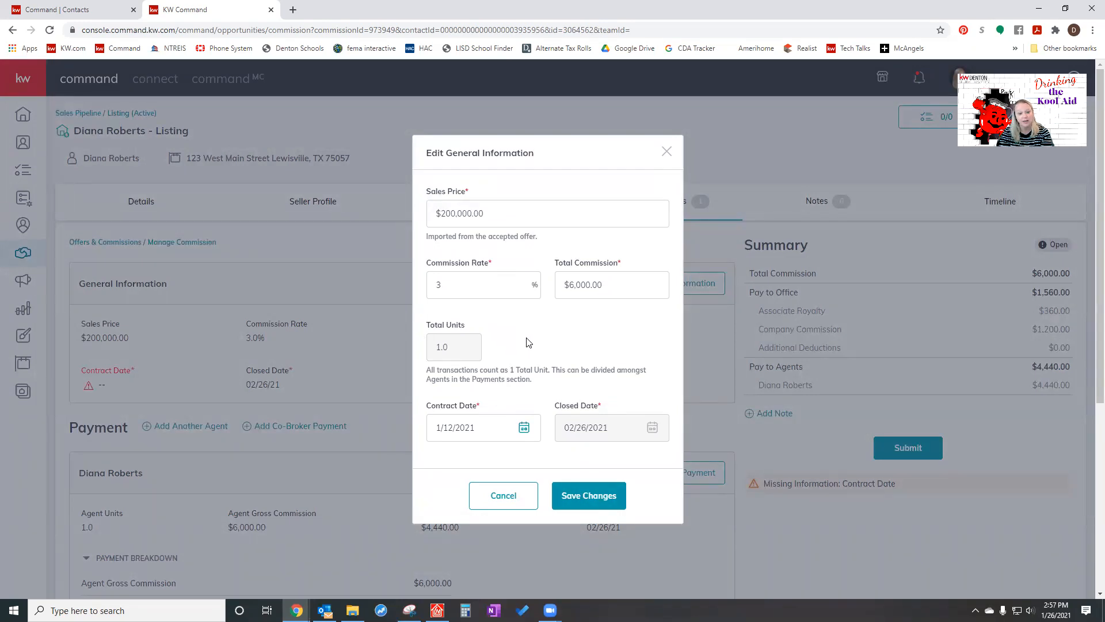
# - Set the commission rate in the general information to 2%
pyautogui.doubleClick(484, 285)
pyautogui.write('2')
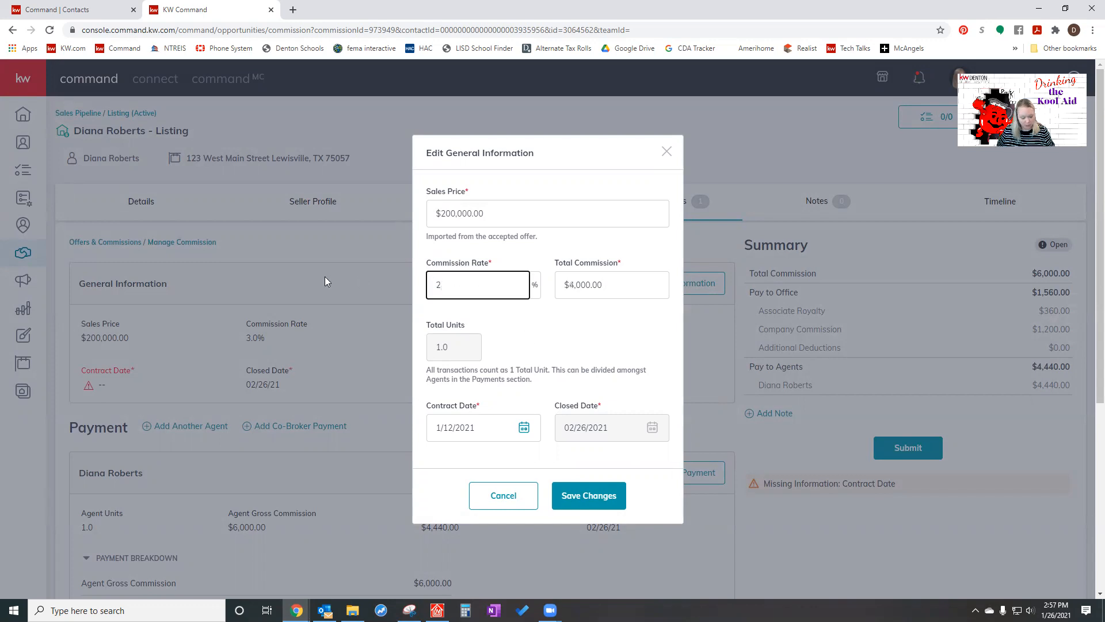
pyautogui.press('Tab')
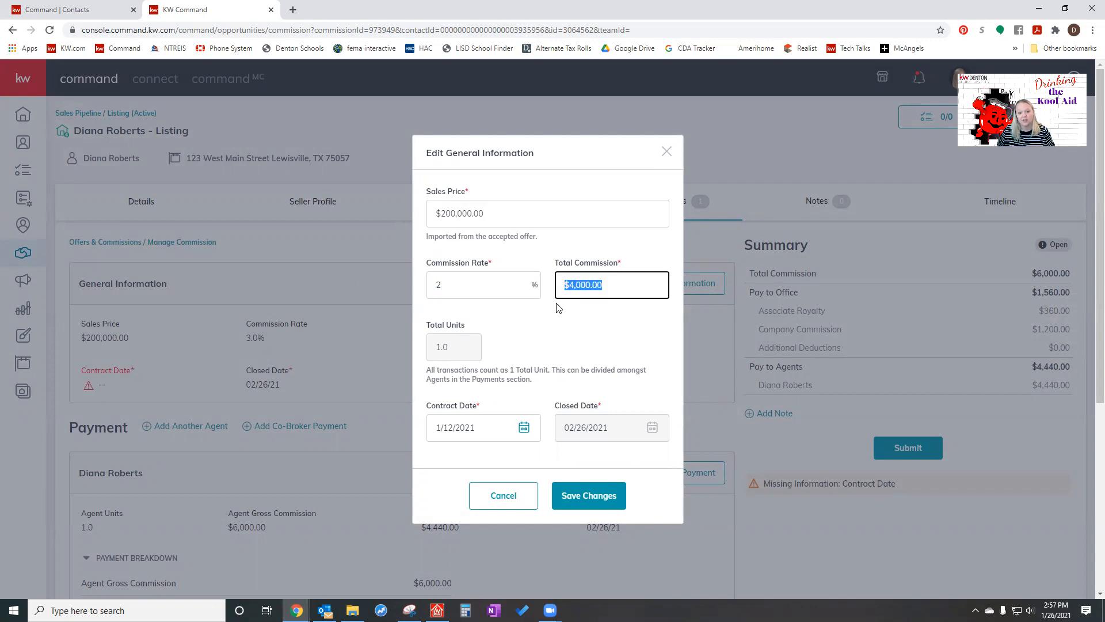
# - Set the commission rate back to 3% and save the general information changes
pyautogui.click(513, 294)
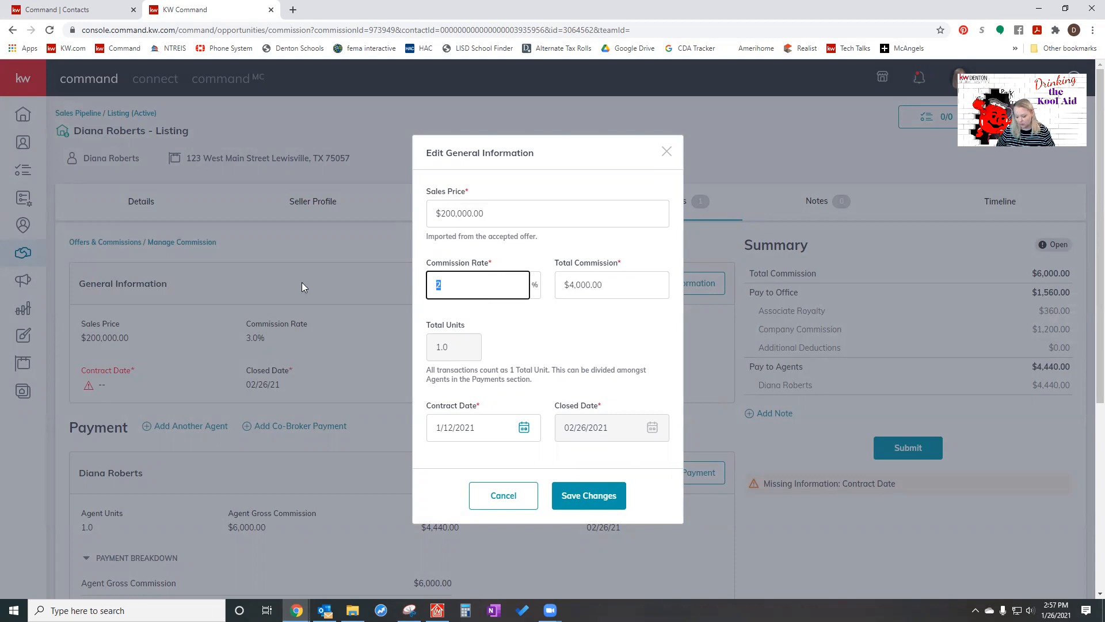
pyautogui.press('BackSpace')
pyautogui.write('3')
pyautogui.press('Tab')
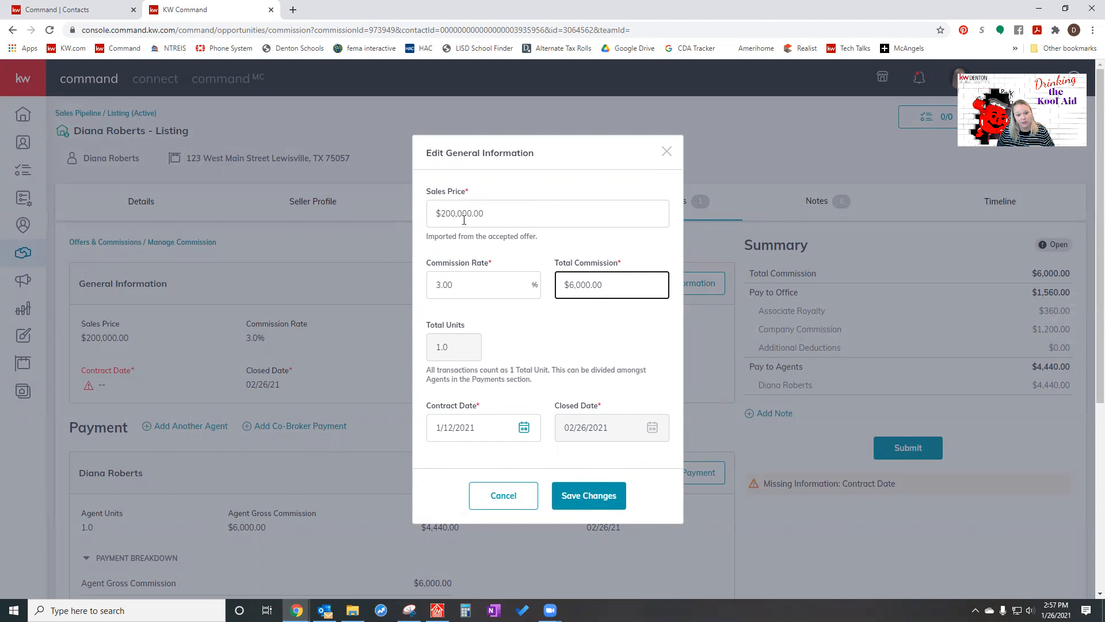
pyautogui.click(580, 495)
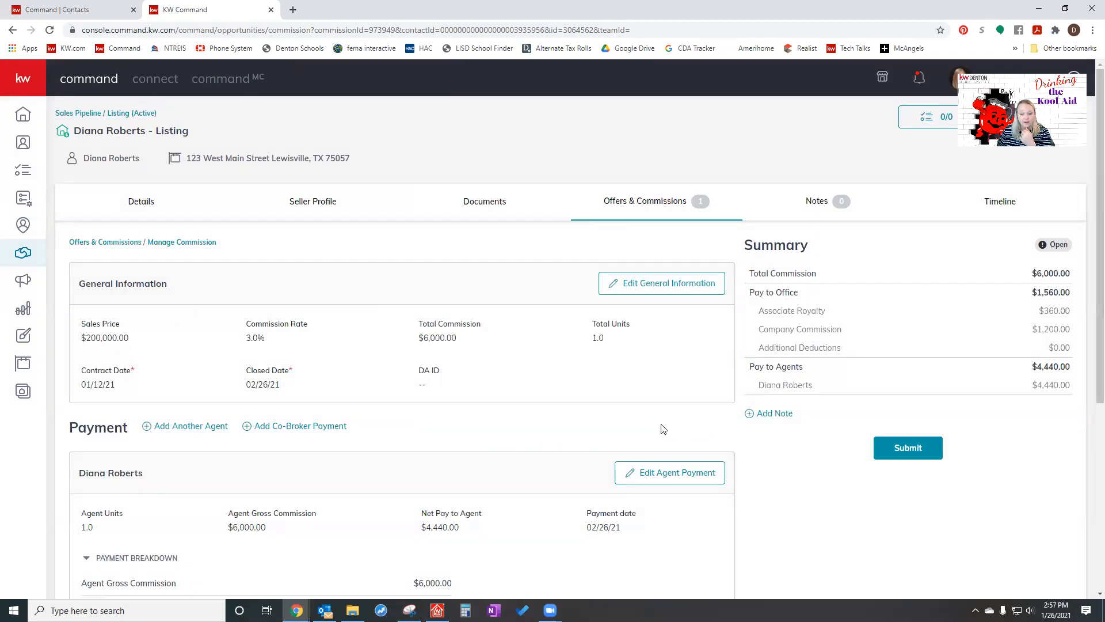
# - Edit the agent's payment, setting the agent units to .5 and the agent gross commission to $3,000
pyautogui.scroll(-5, 661, 426)
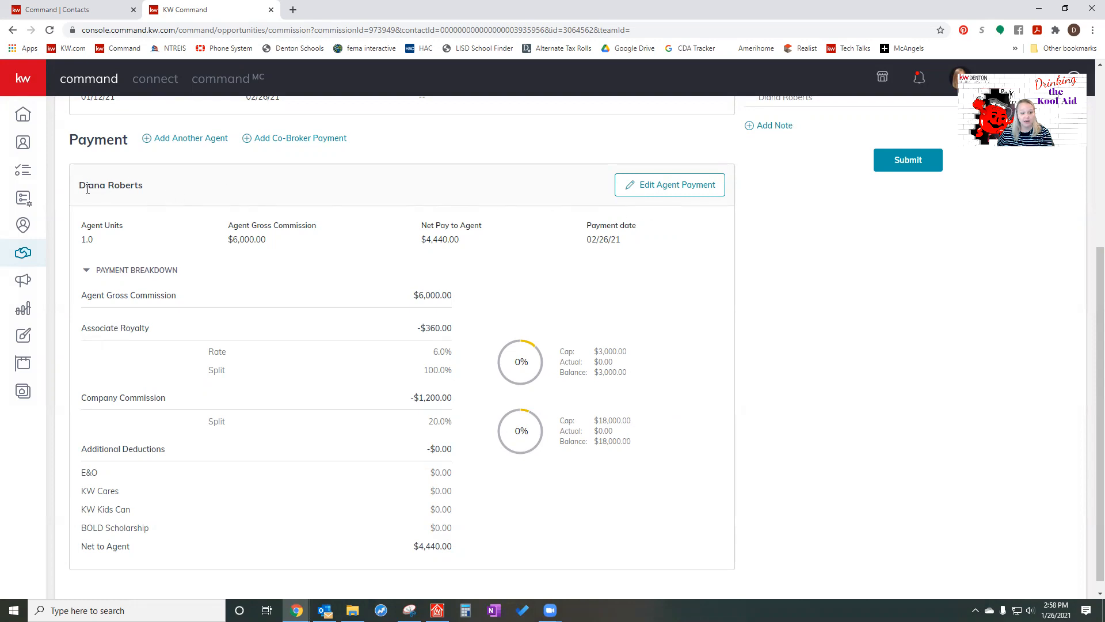
pyautogui.click(658, 186)
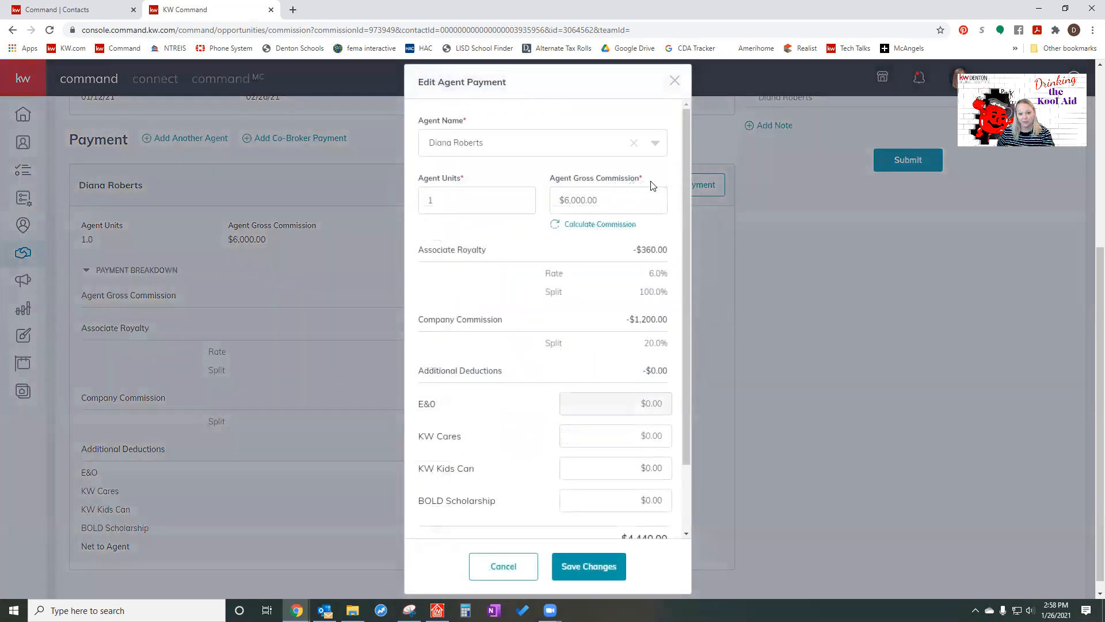
pyautogui.click(461, 199)
pyautogui.write('.5')
pyautogui.press('Tab')
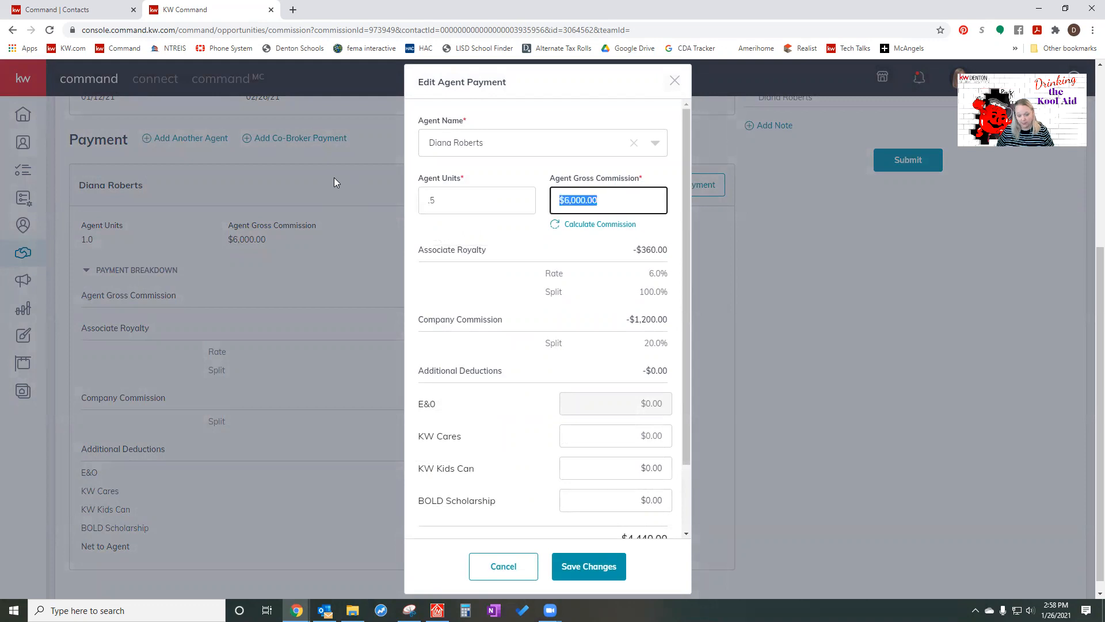
pyautogui.write('3000')
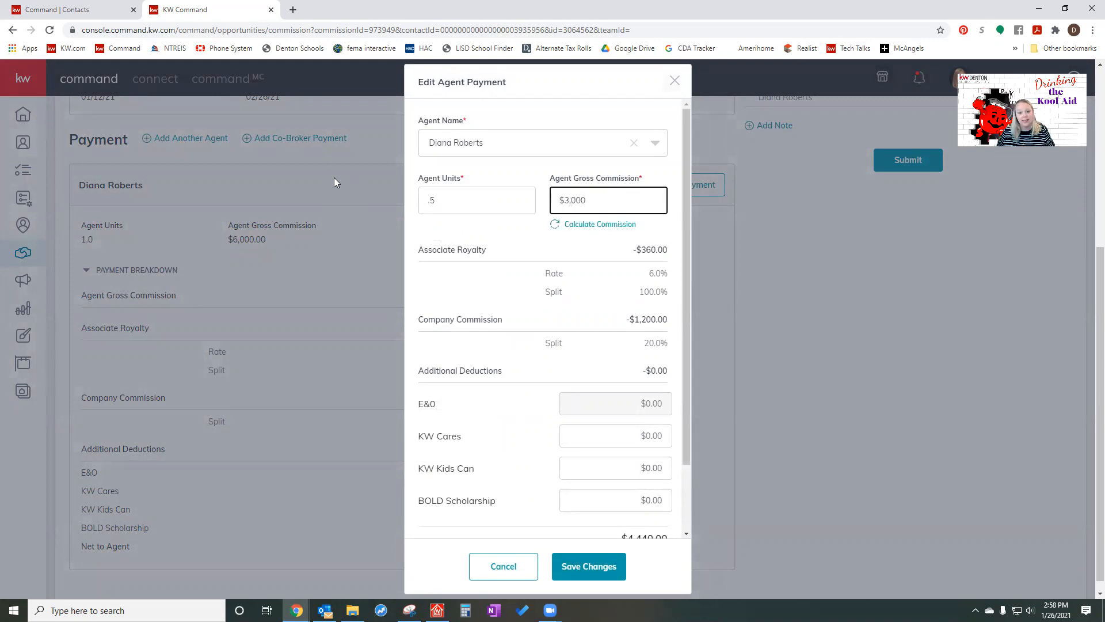
pyautogui.click(526, 230)
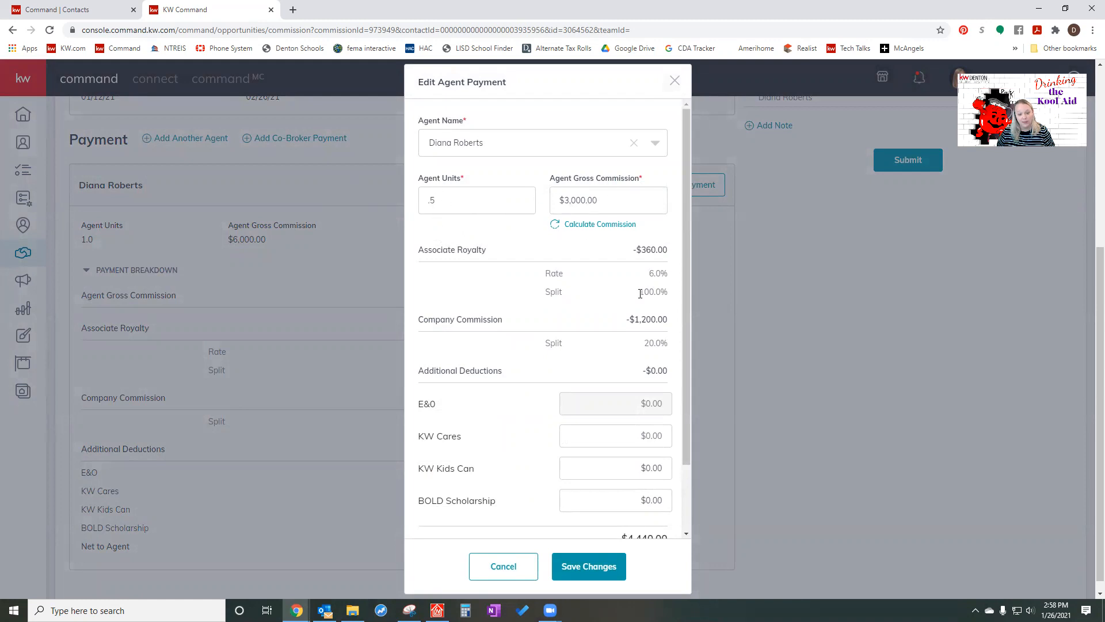
# - Start an extra payment item of type Deduction with an amount of $1,000 and the description Seller Credit
pyautogui.scroll(-2, 582, 485)
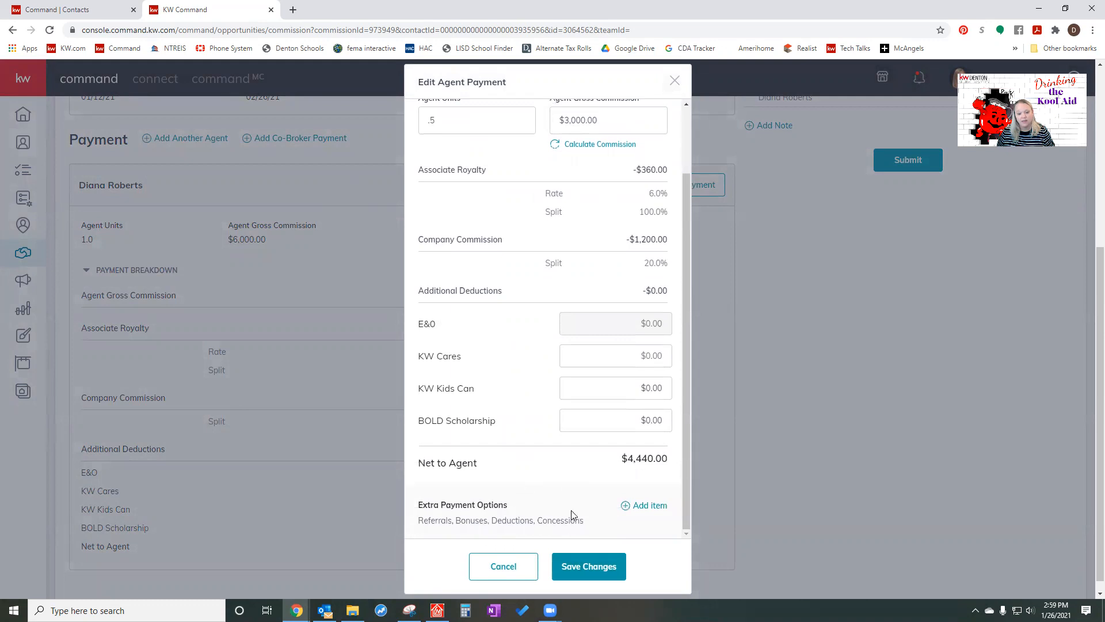
pyautogui.click(648, 510)
pyautogui.click(489, 278)
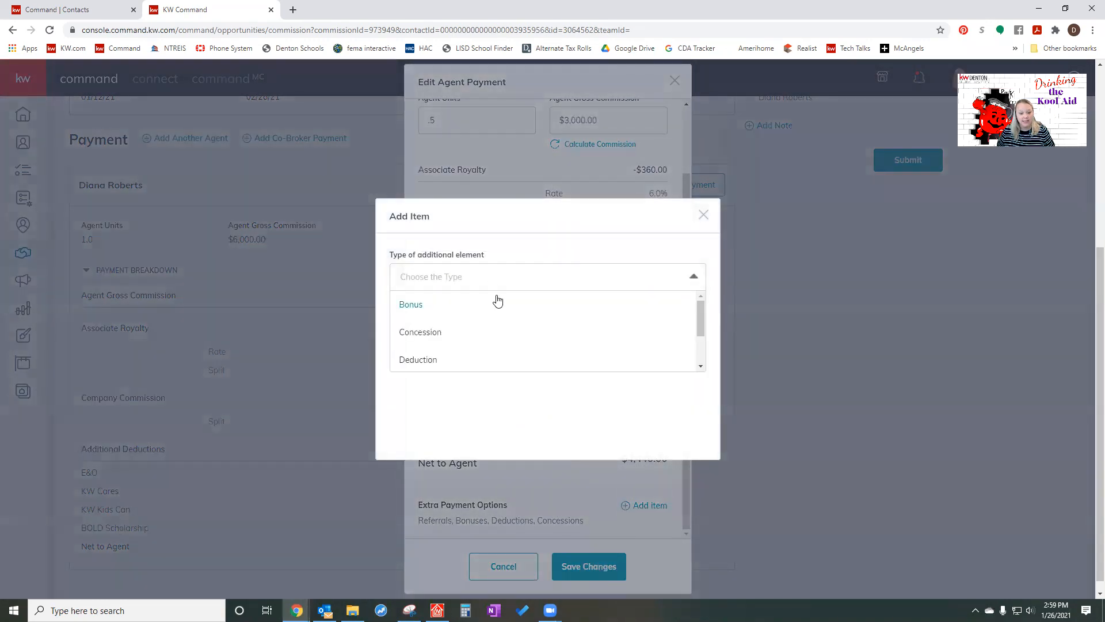
pyautogui.scroll(-2, 503, 338)
pyautogui.click(412, 306)
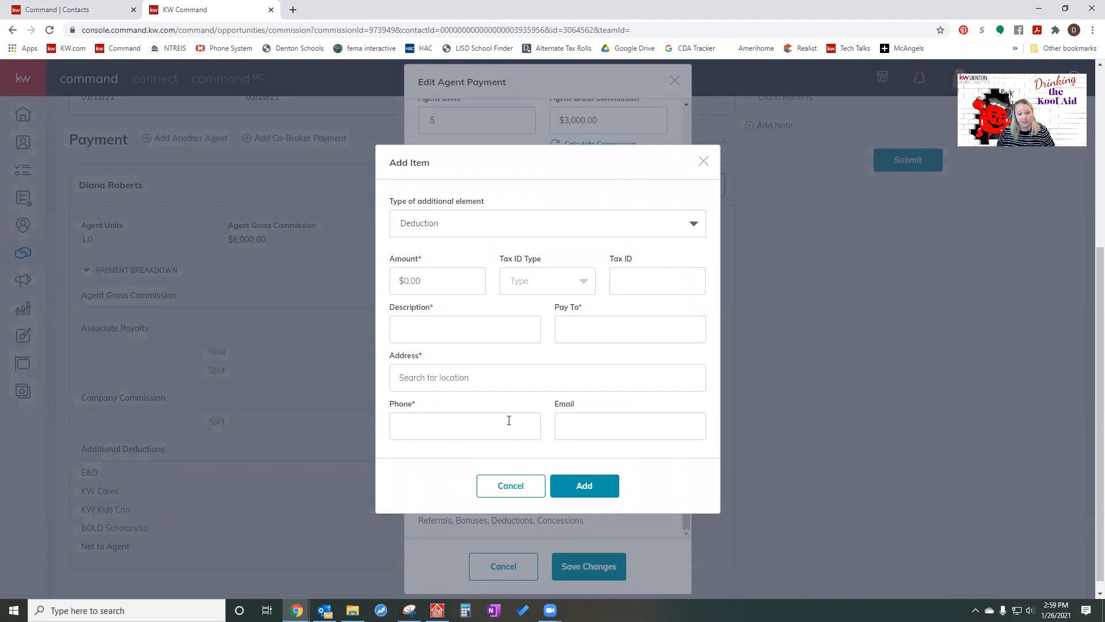
pyautogui.click(435, 281)
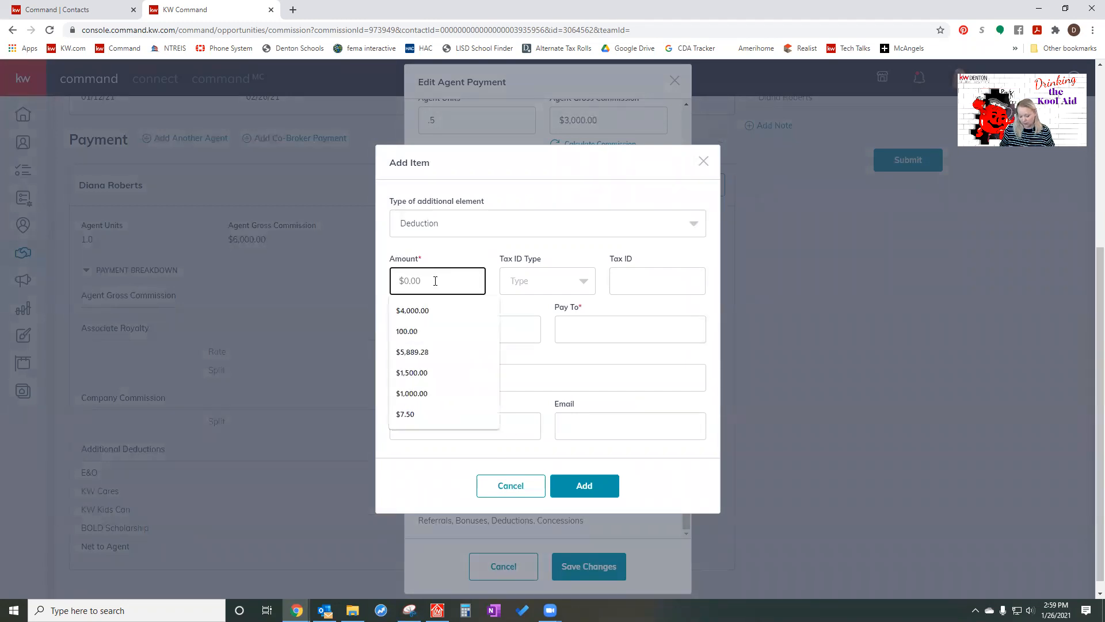
pyautogui.write('1000')
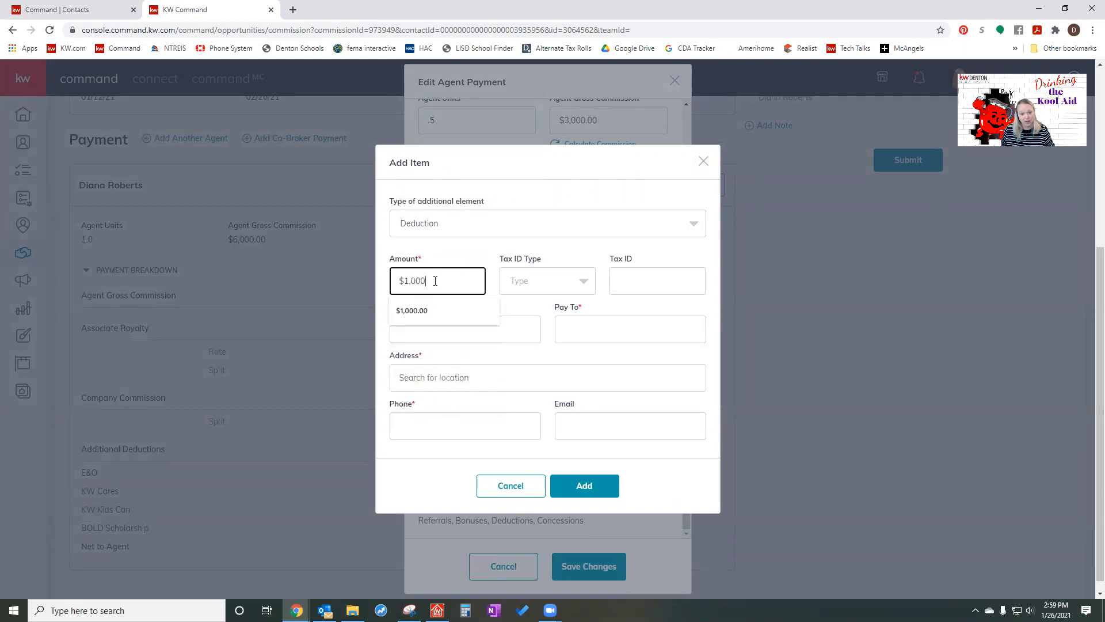
pyautogui.click(477, 333)
pyautogui.write('Seller ')
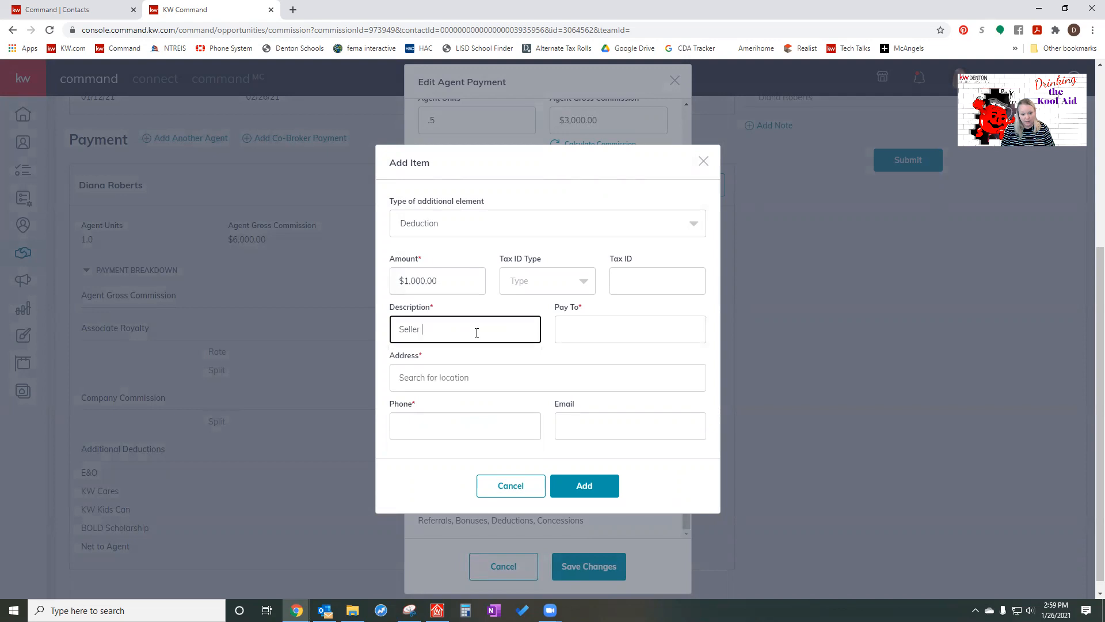
pyautogui.write('Credit')
pyautogui.press('Tab')
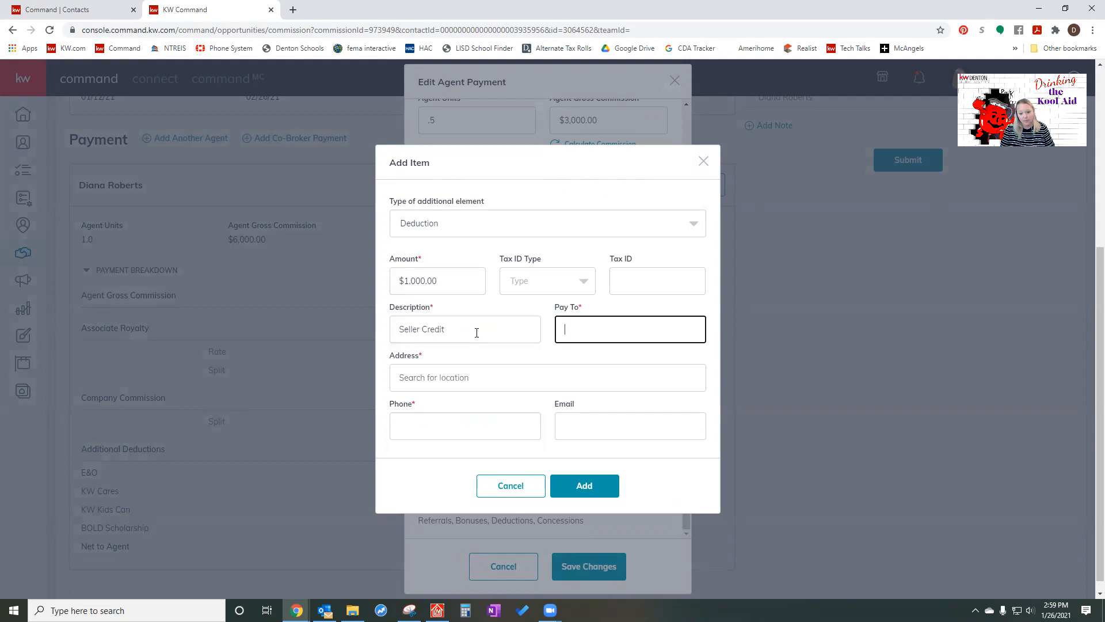
# - Enter the deduction's payee name, suggested postal address and phone number, and add it to the agent payment
pyautogui.write('JAck')
pyautogui.press('BackSpace')
pyautogui.press('BackSpace')
pyautogui.write('ane')
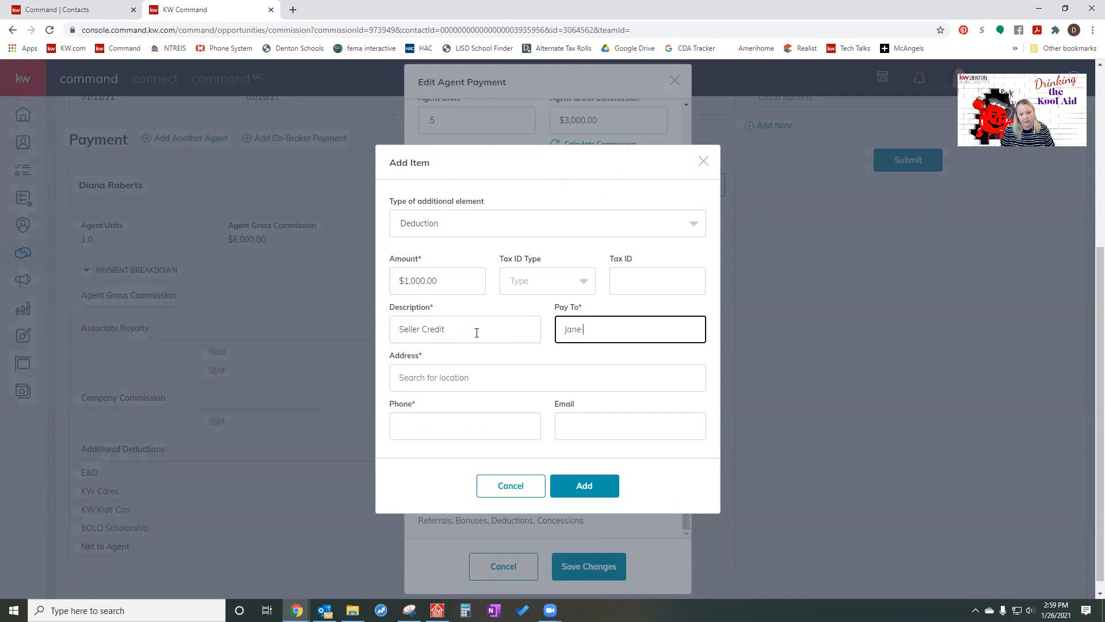
pyautogui.write(' Doe')
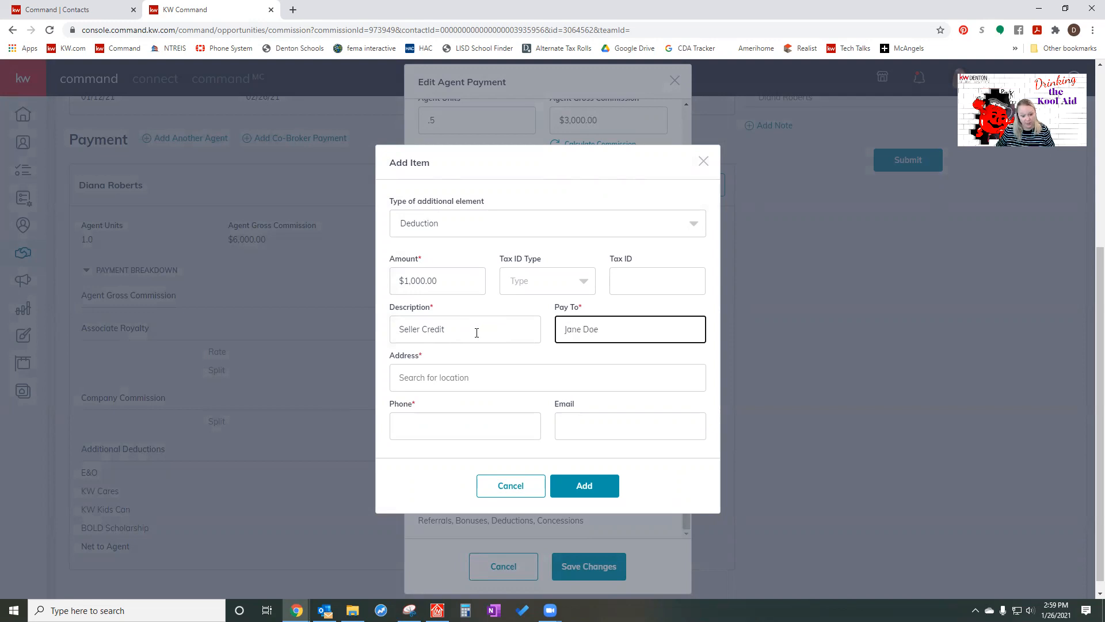
pyautogui.press('Tab')
pyautogui.write('2434')
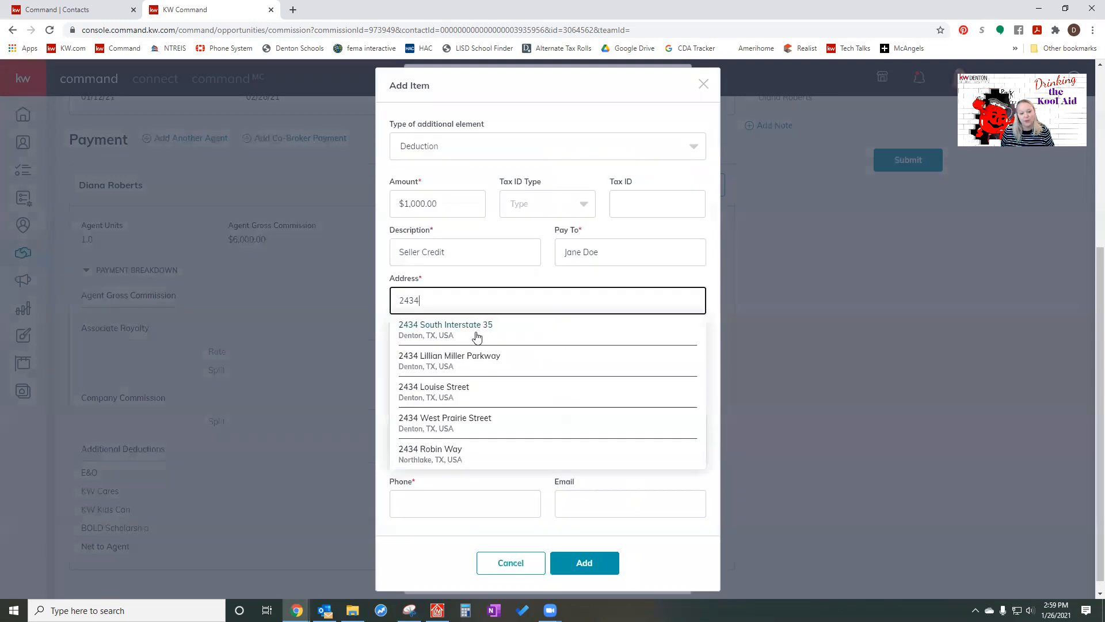
pyautogui.click(459, 369)
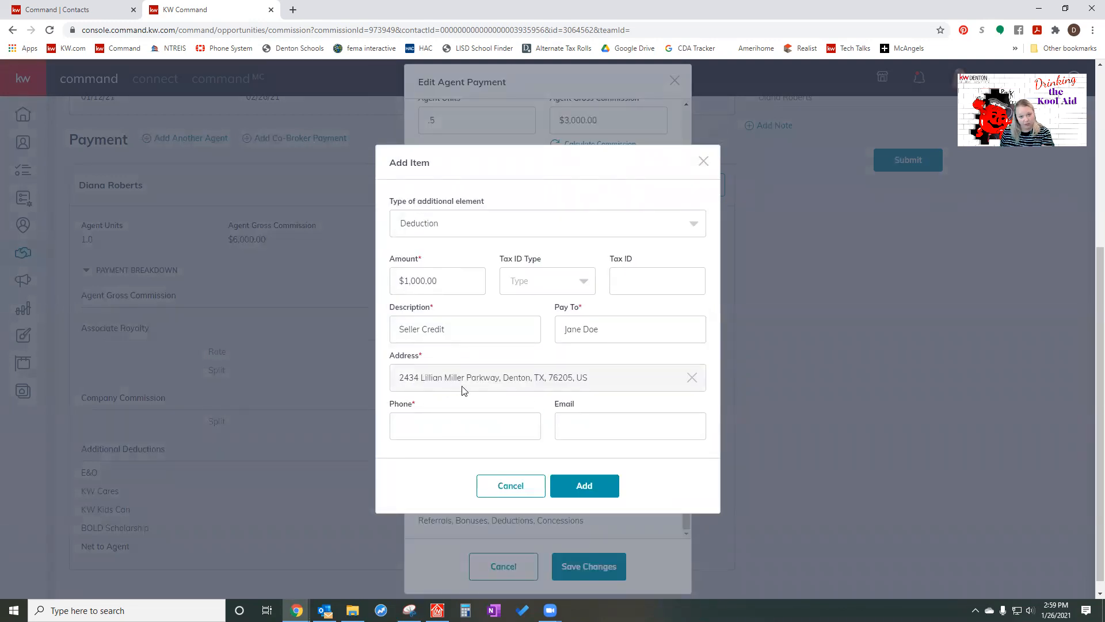
pyautogui.click(452, 424)
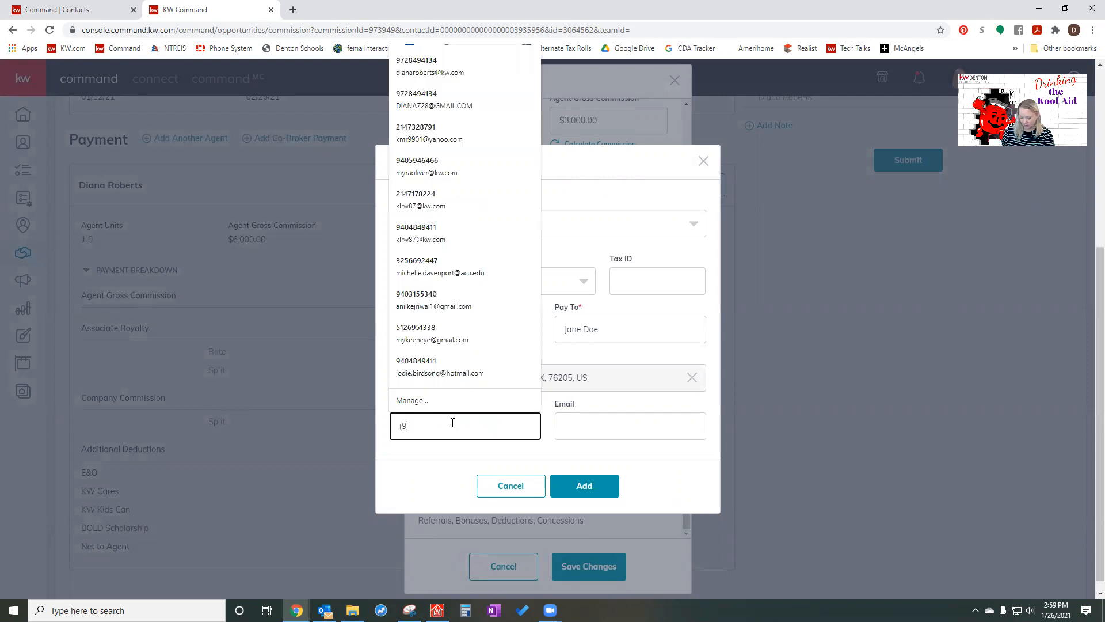
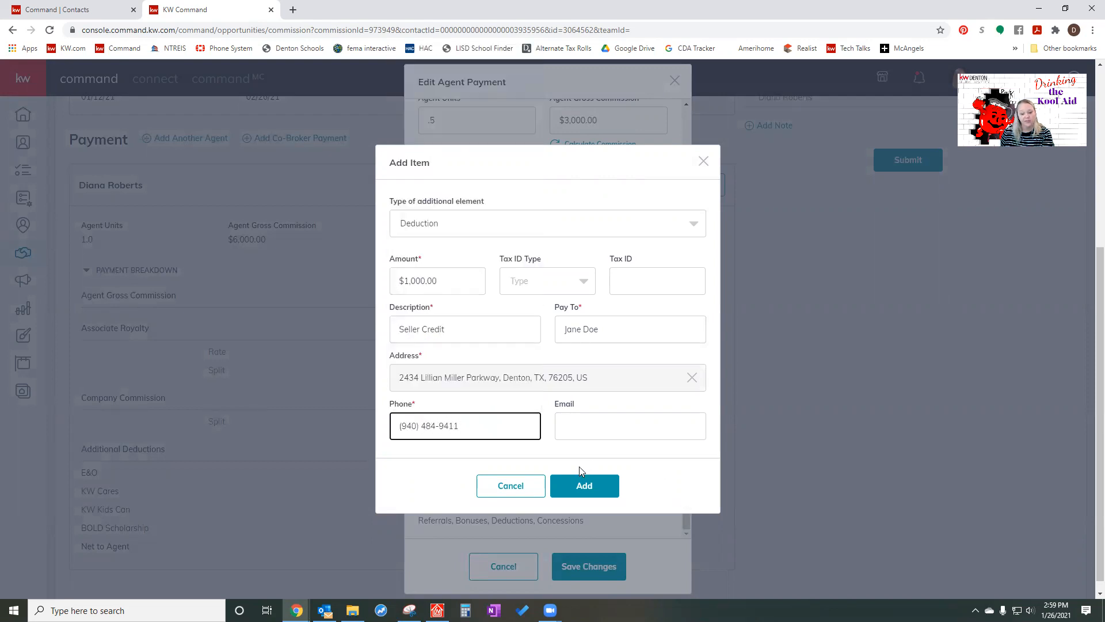
pyautogui.click(583, 484)
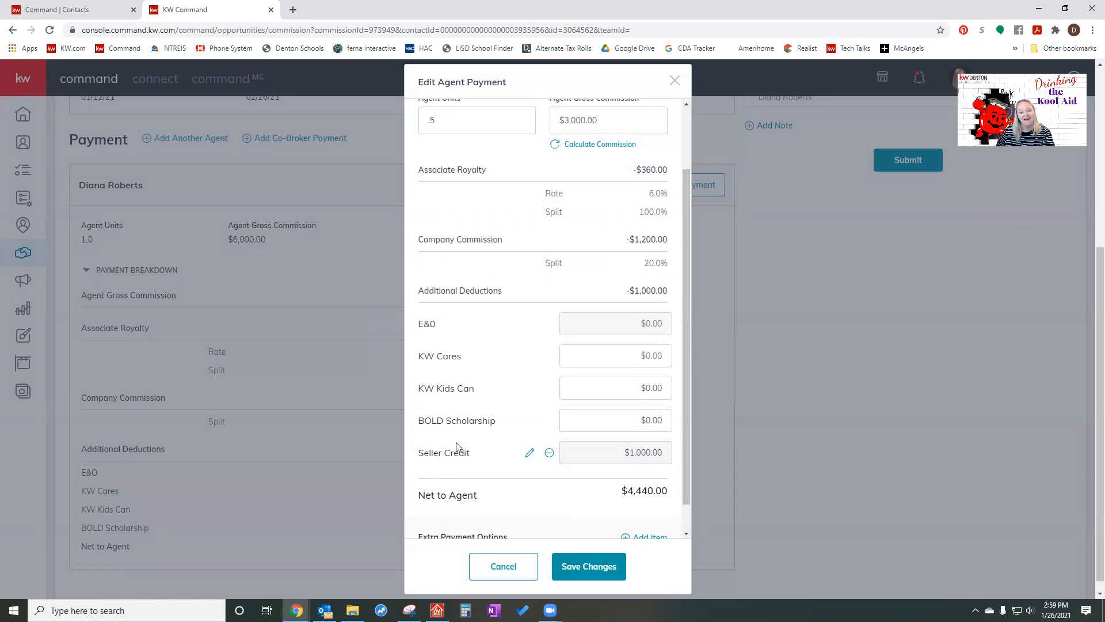
# - Start another extra payment item of type Outside Referral and set its referral percentage to 25%
pyautogui.scroll(-1, 457, 447)
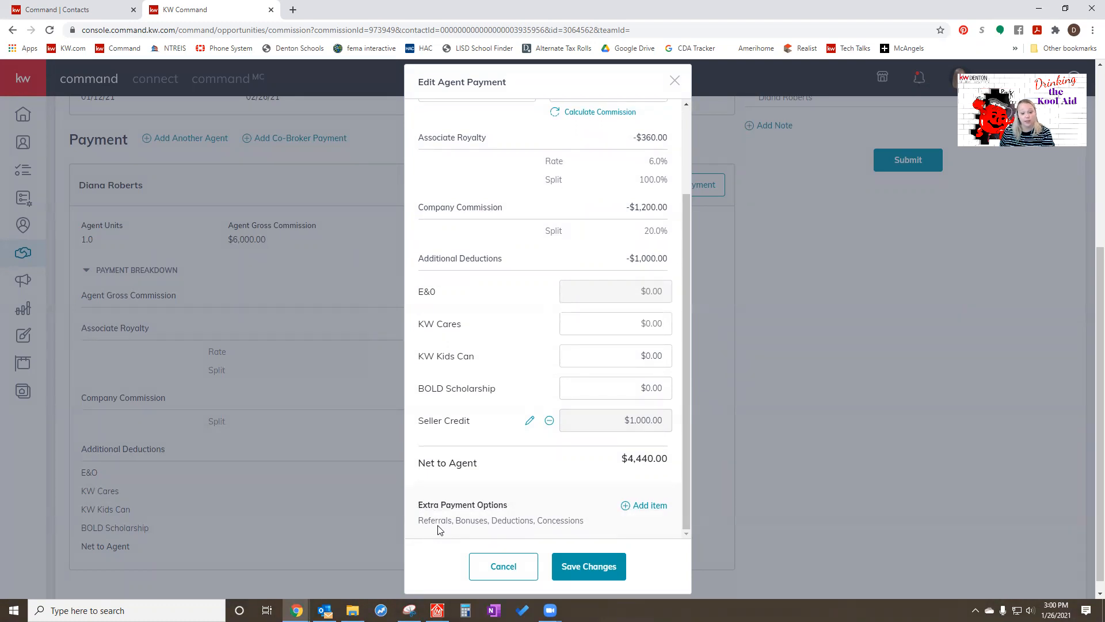
pyautogui.click(651, 511)
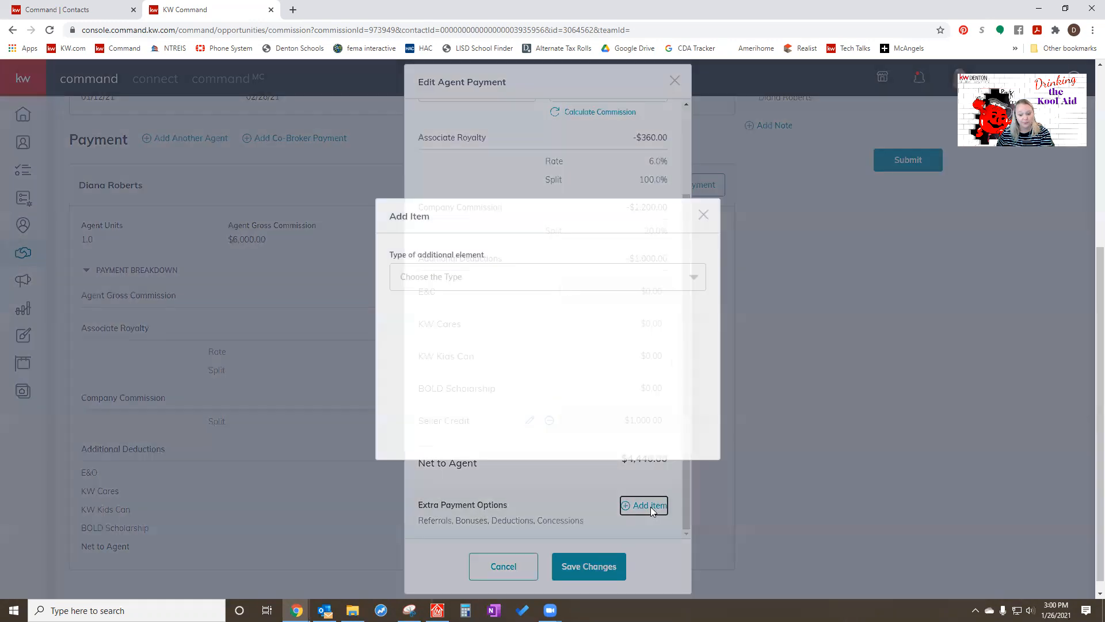
pyautogui.click(572, 278)
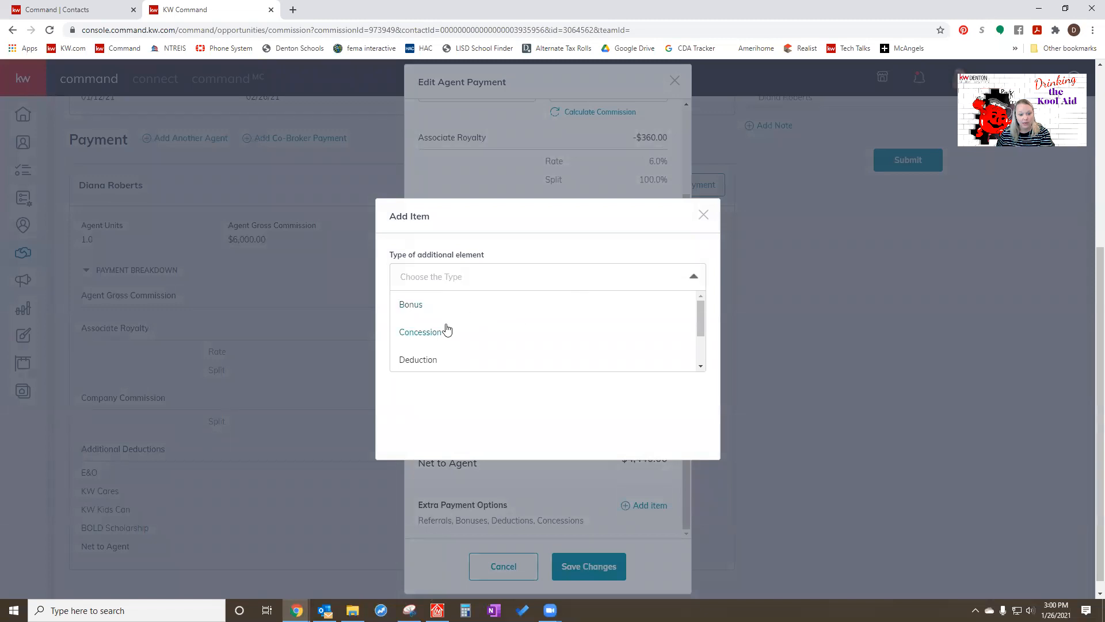
pyautogui.scroll(-1, 451, 330)
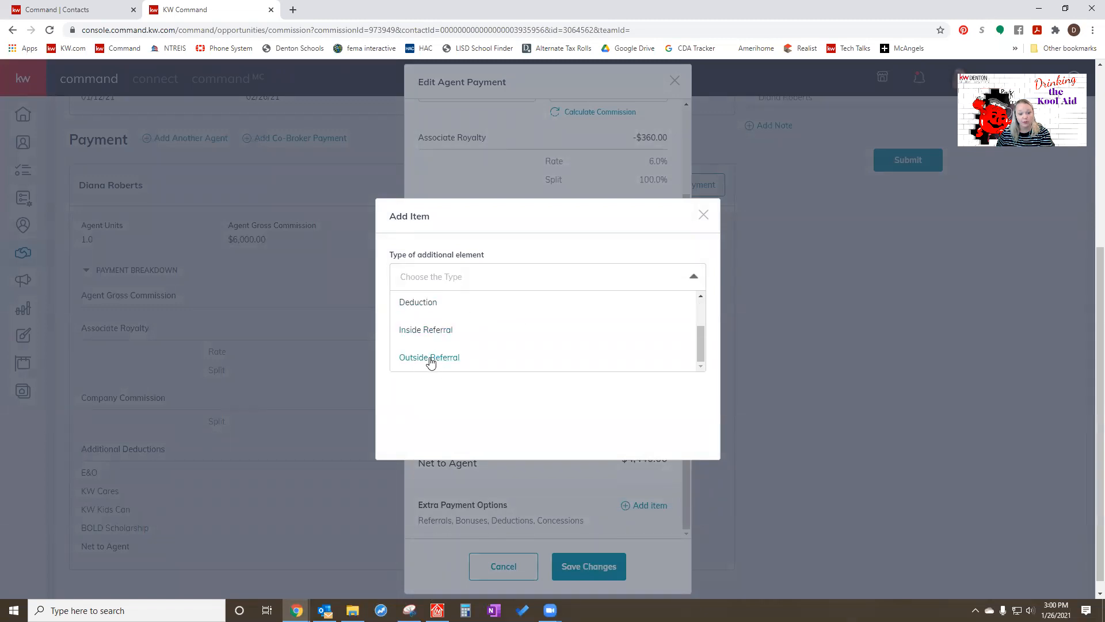
pyautogui.click(437, 361)
pyautogui.click(420, 281)
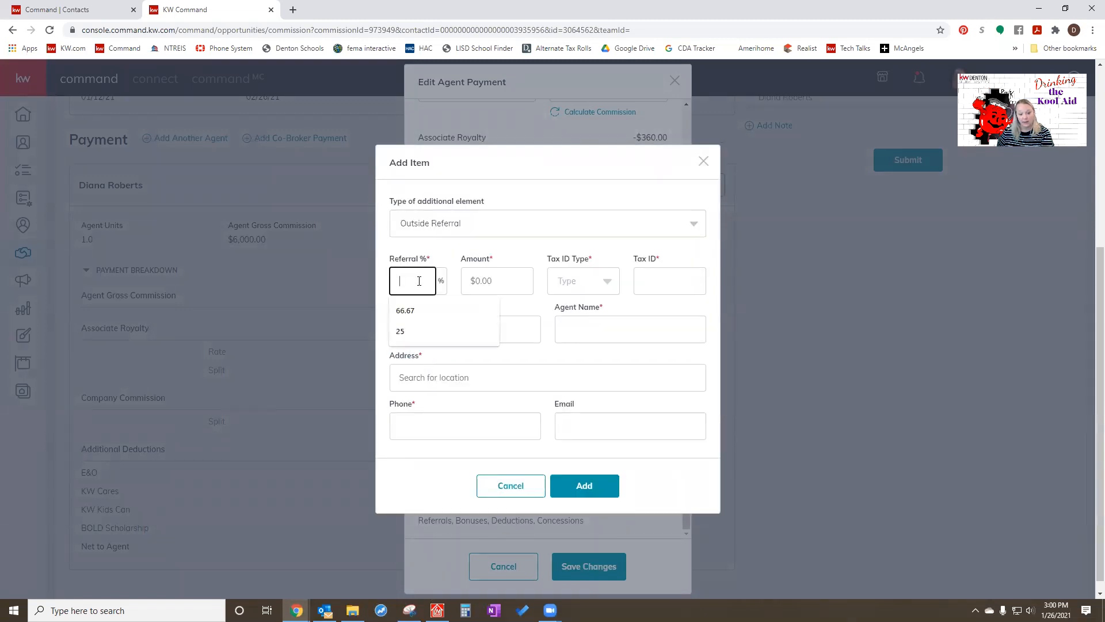
pyautogui.write('25')
pyautogui.click(486, 263)
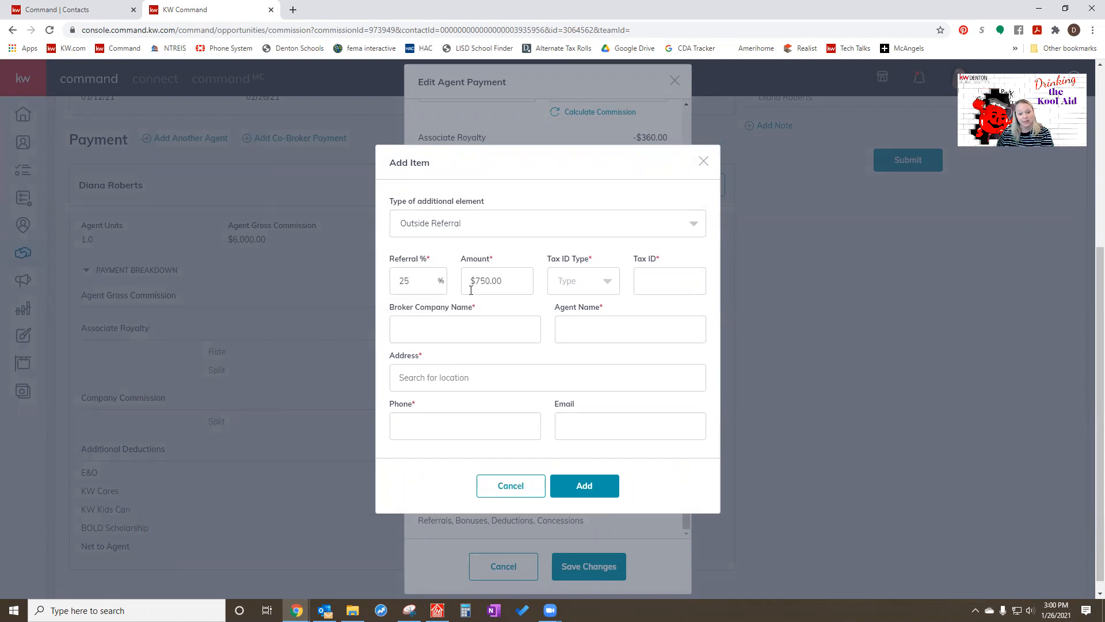
# - Fill in the outside referral's tax ID with type EIN, the broker company Exp, Inc, and the referral agent's name
pyautogui.click(568, 291)
pyautogui.click(579, 340)
pyautogui.click(656, 279)
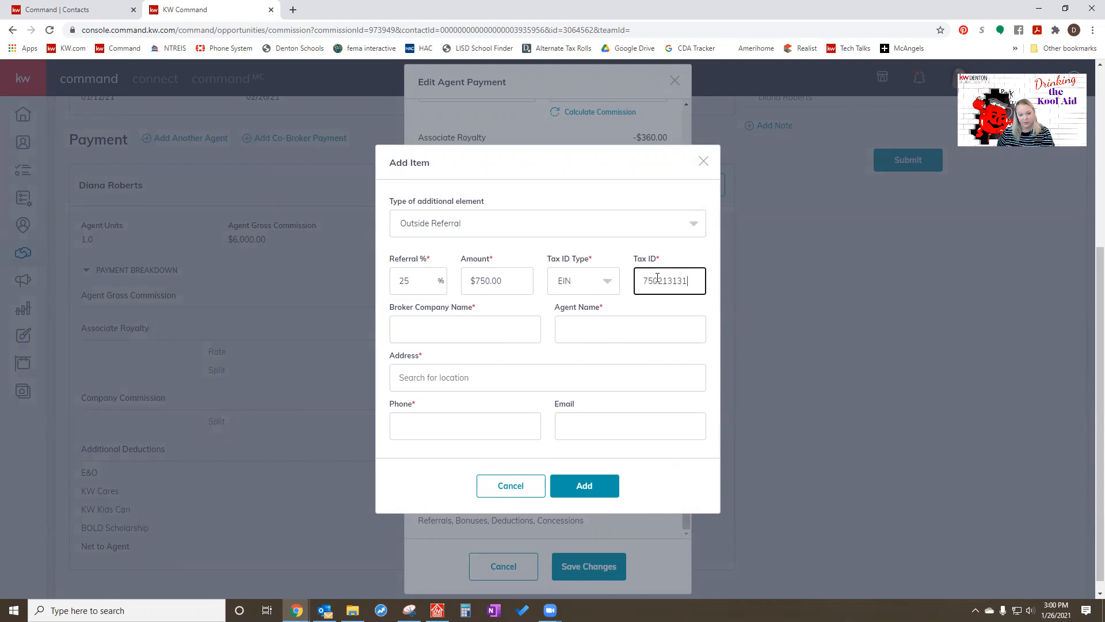
pyautogui.click(455, 330)
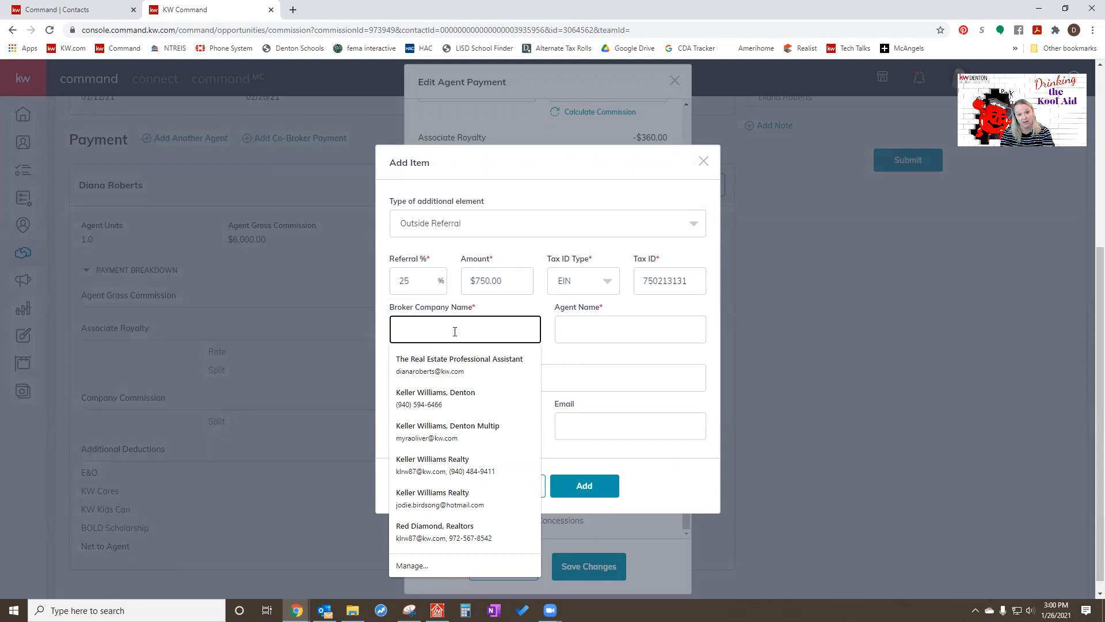
pyautogui.write('Exp, Inc')
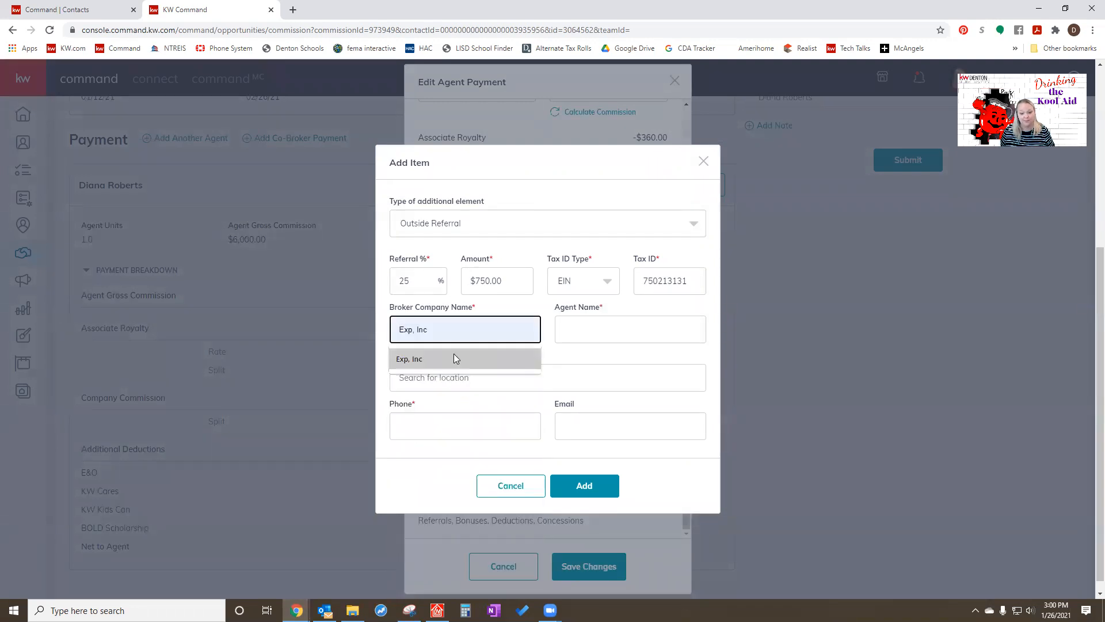
pyautogui.click(453, 358)
pyautogui.click(600, 336)
pyautogui.click(583, 403)
# - Enter the outside referral's suggested postal address and phone number, and add the referral to the agent payment
pyautogui.click(429, 381)
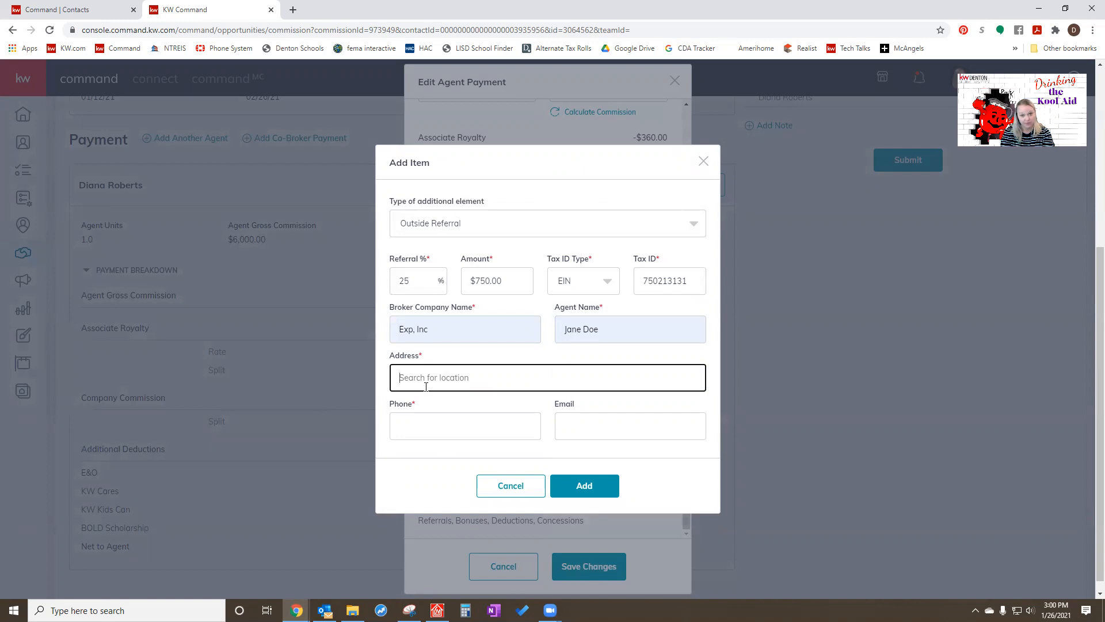
pyautogui.write('2434')
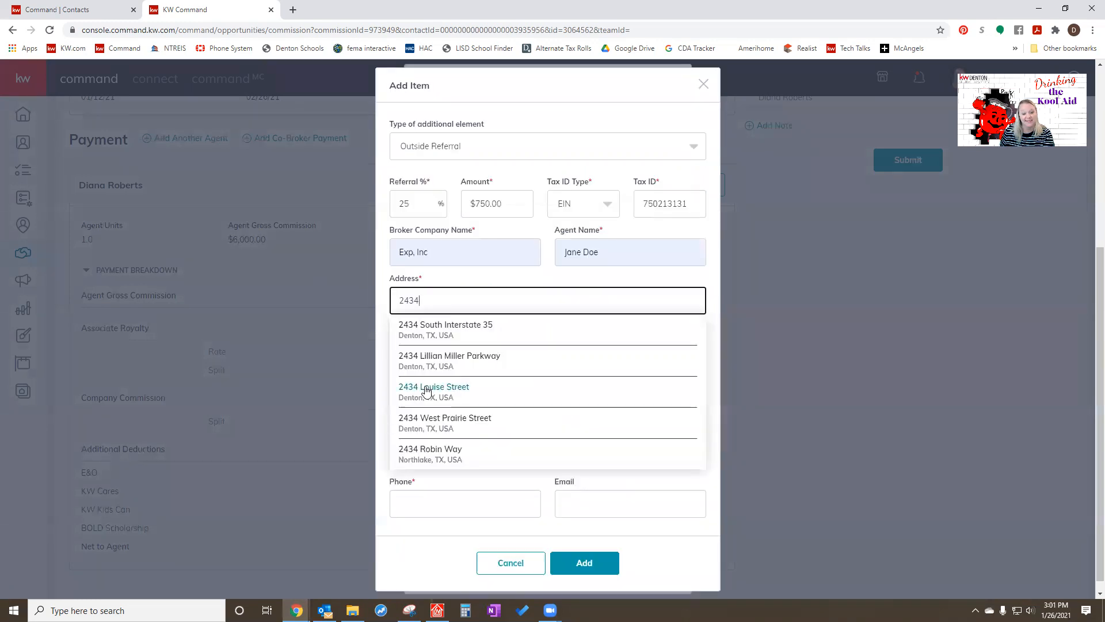
pyautogui.click(439, 363)
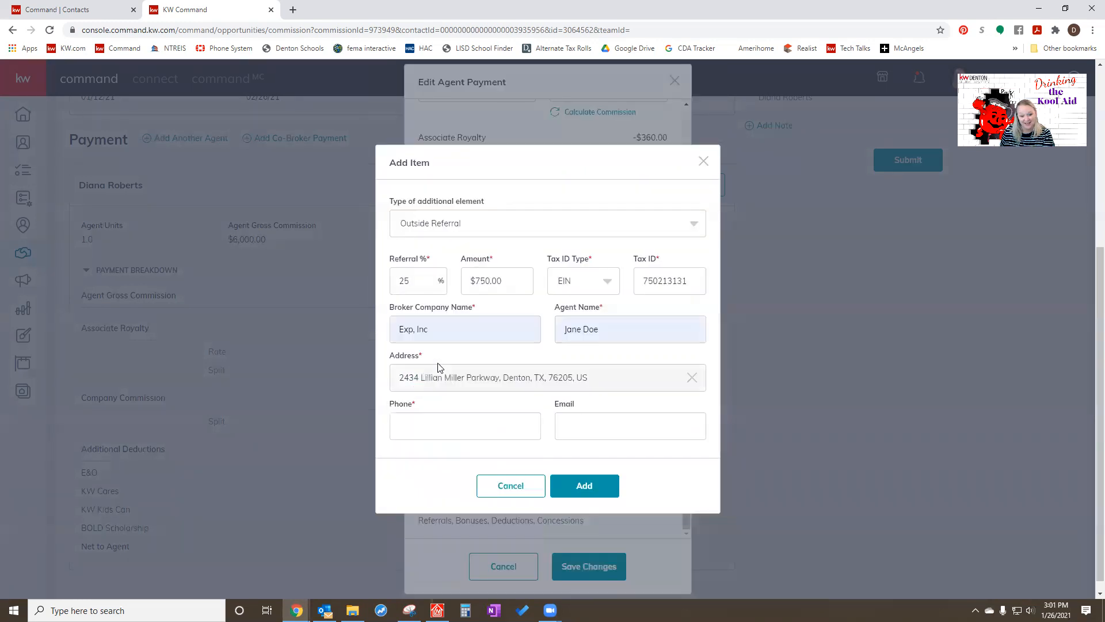
pyautogui.click(445, 422)
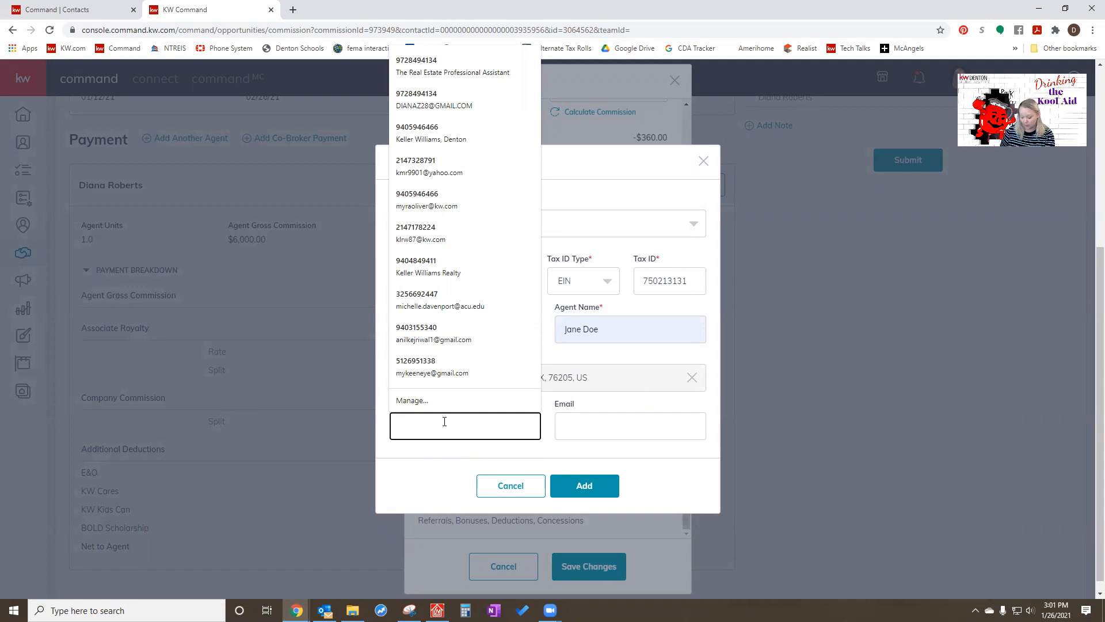
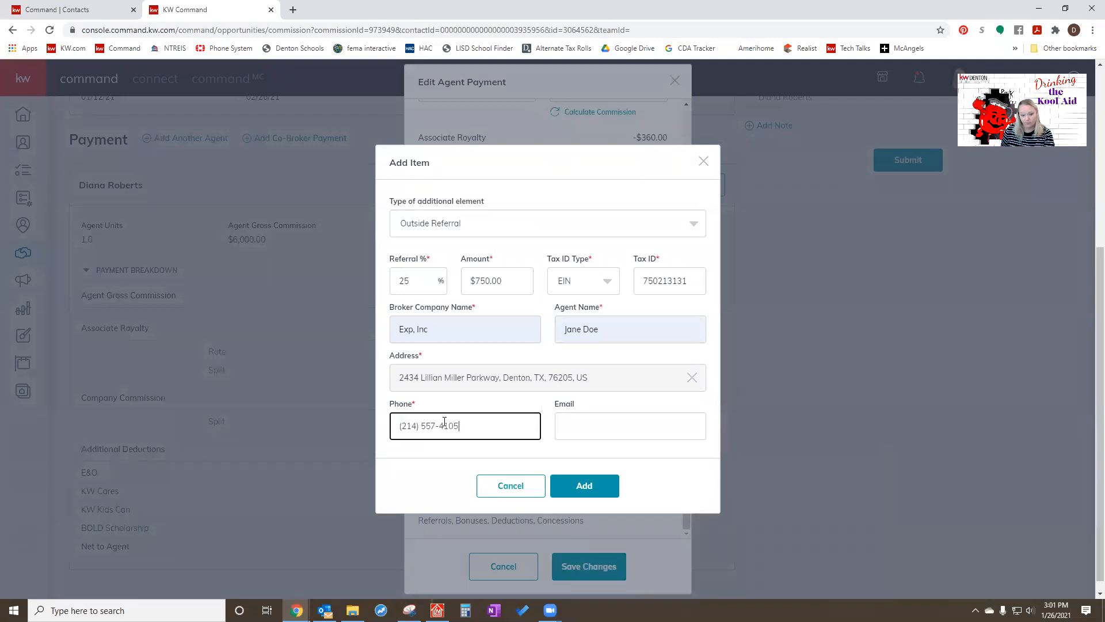
pyautogui.click(583, 483)
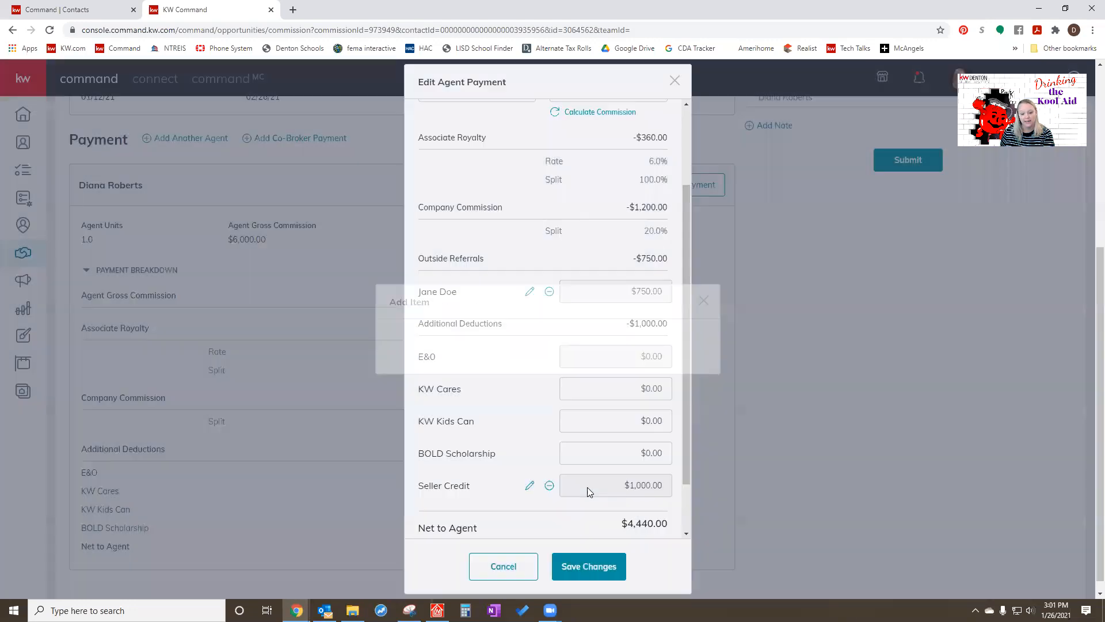
# - Review the agent payment's referral and deduction lines and save the payment changes
pyautogui.scroll(1, 556, 486)
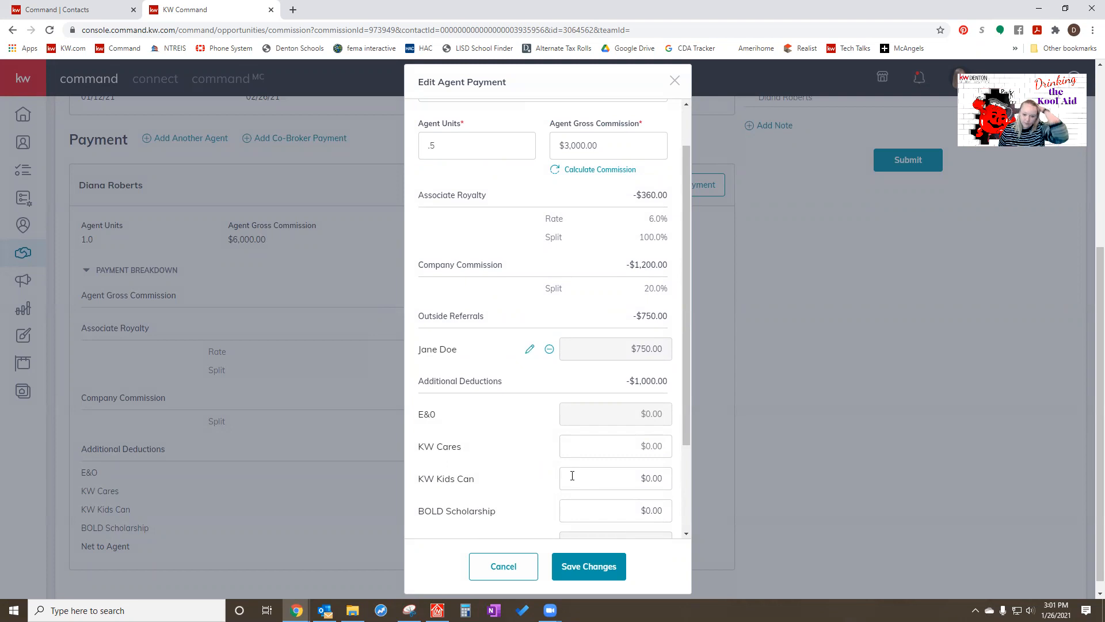
pyautogui.scroll(-3, 572, 476)
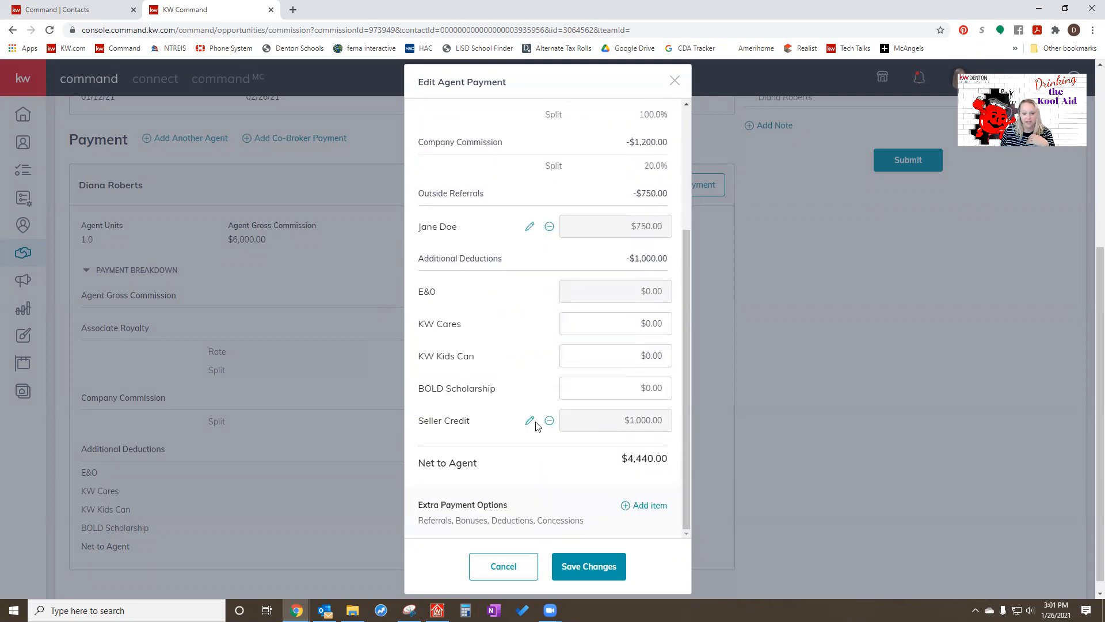
pyautogui.click(601, 569)
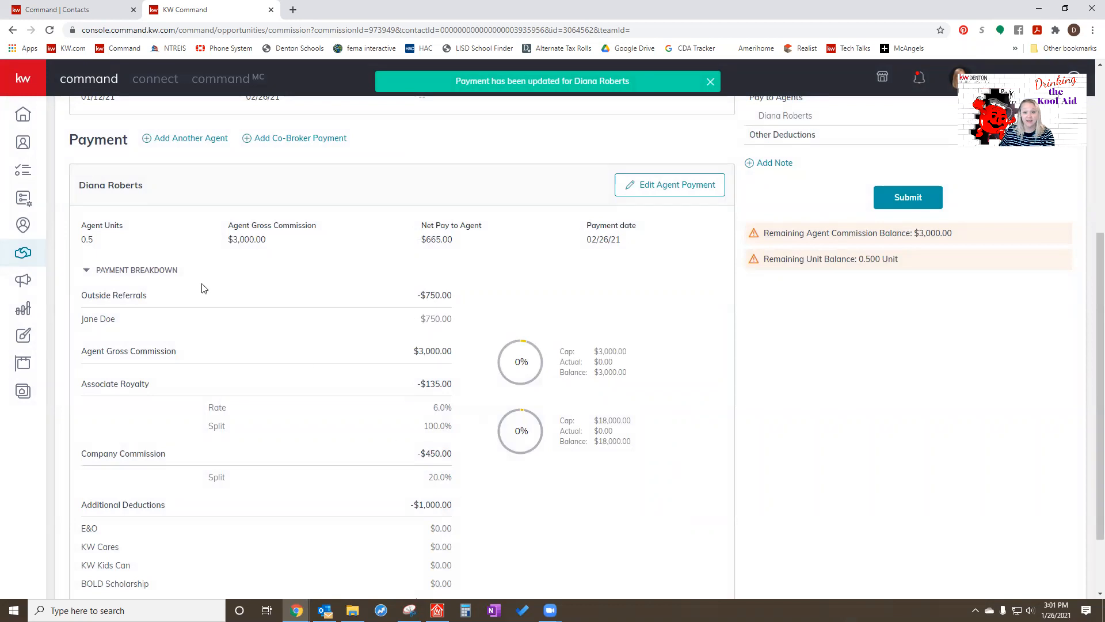
# - Add the second agent to the payment with 0.5 agent units and $3,000.00 gross commission, and save
pyautogui.click(185, 140)
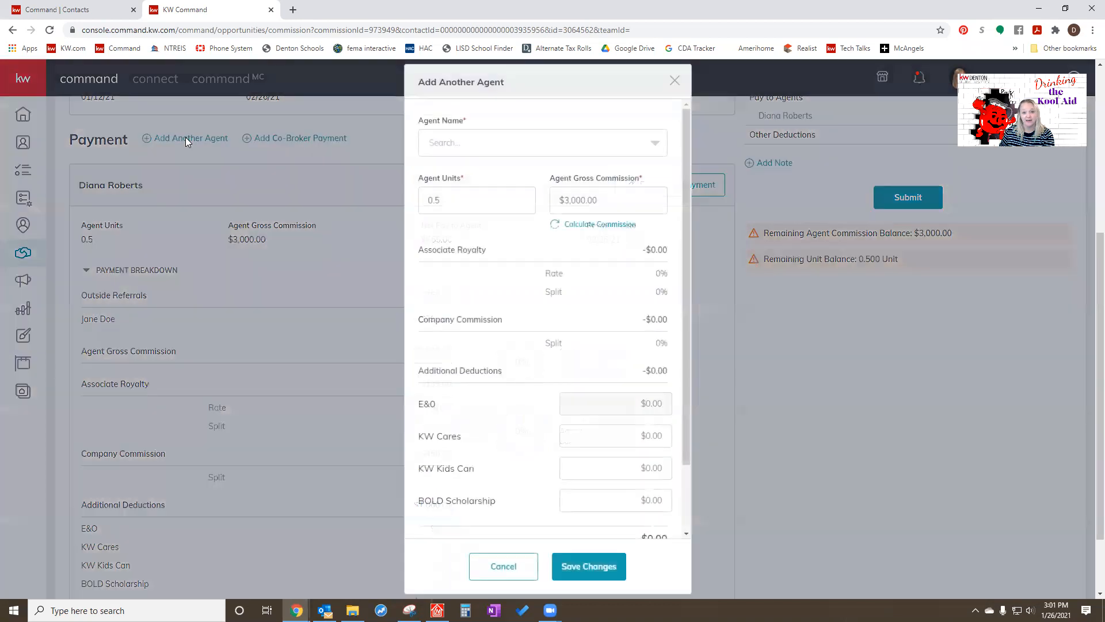
pyautogui.click(542, 143)
pyautogui.write('kara')
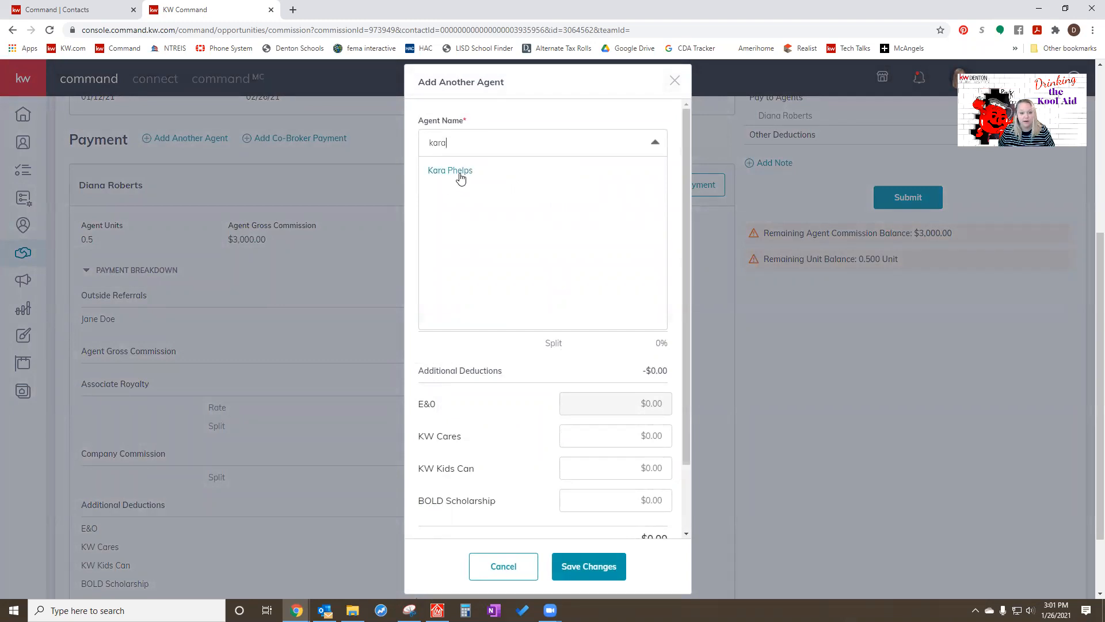
pyautogui.click(461, 173)
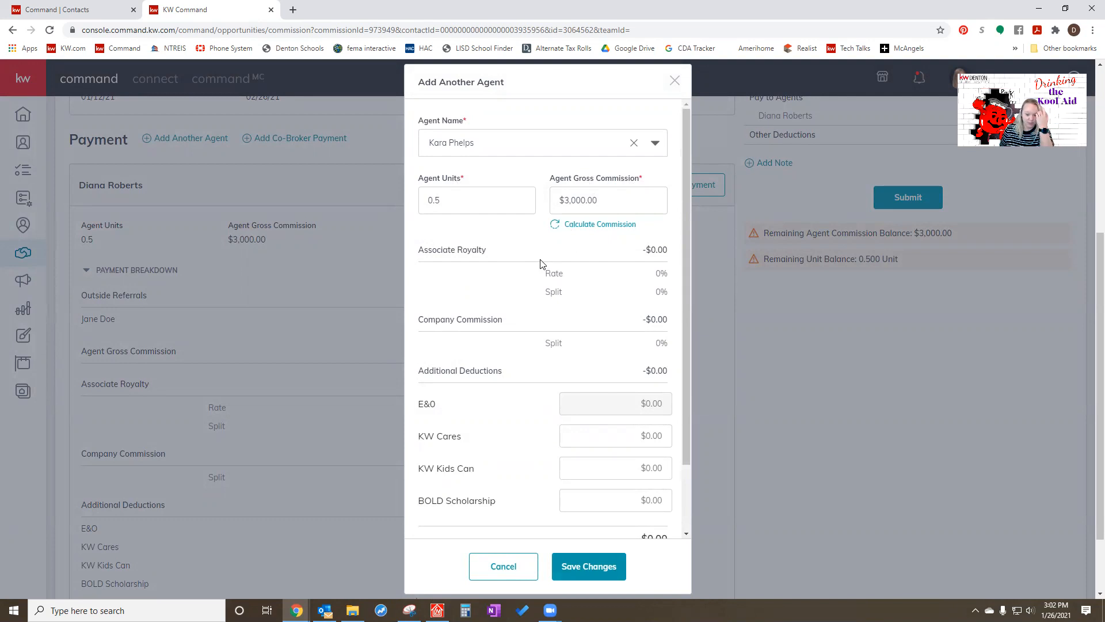
pyautogui.scroll(-5, 540, 264)
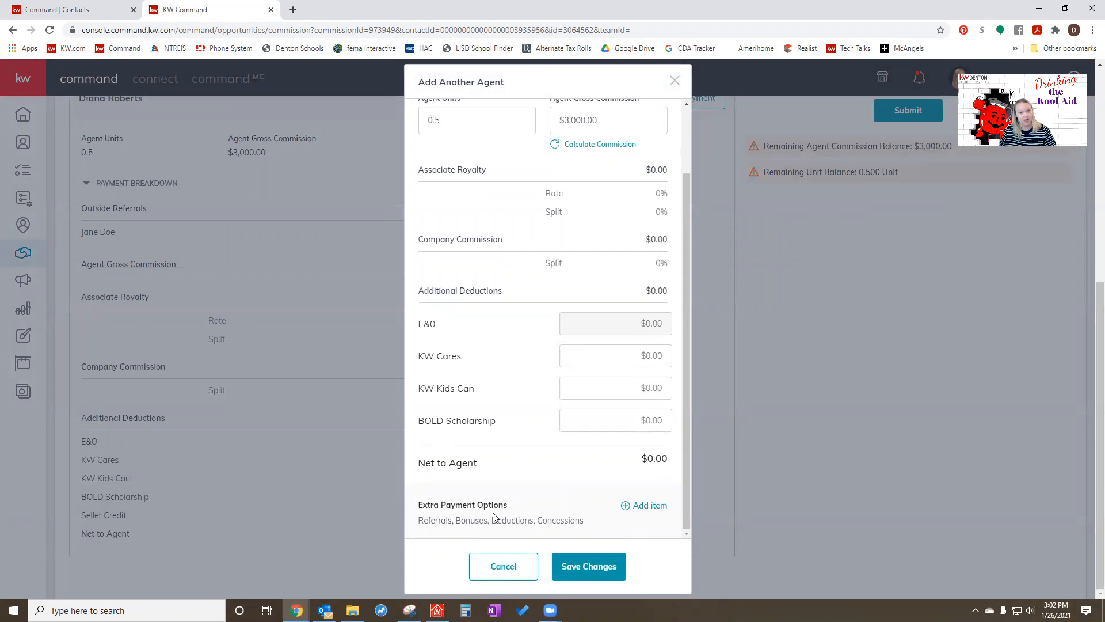
pyautogui.click(588, 567)
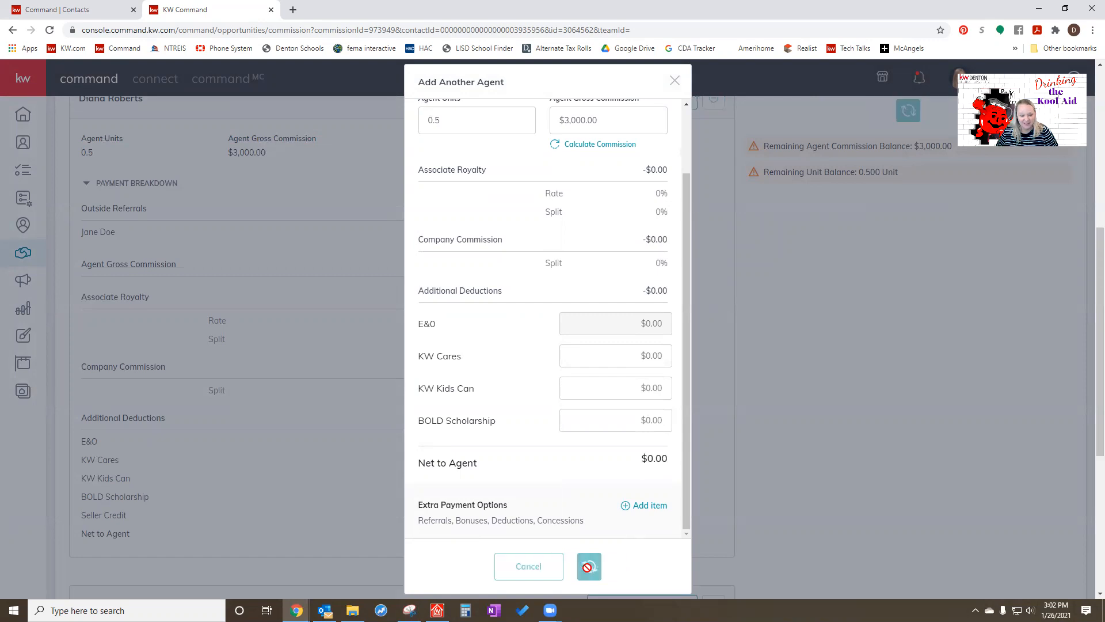
# - Review the new agent's payment, and save a commission note containing the contact's e-mail address
pyautogui.scroll(-7, 656, 521)
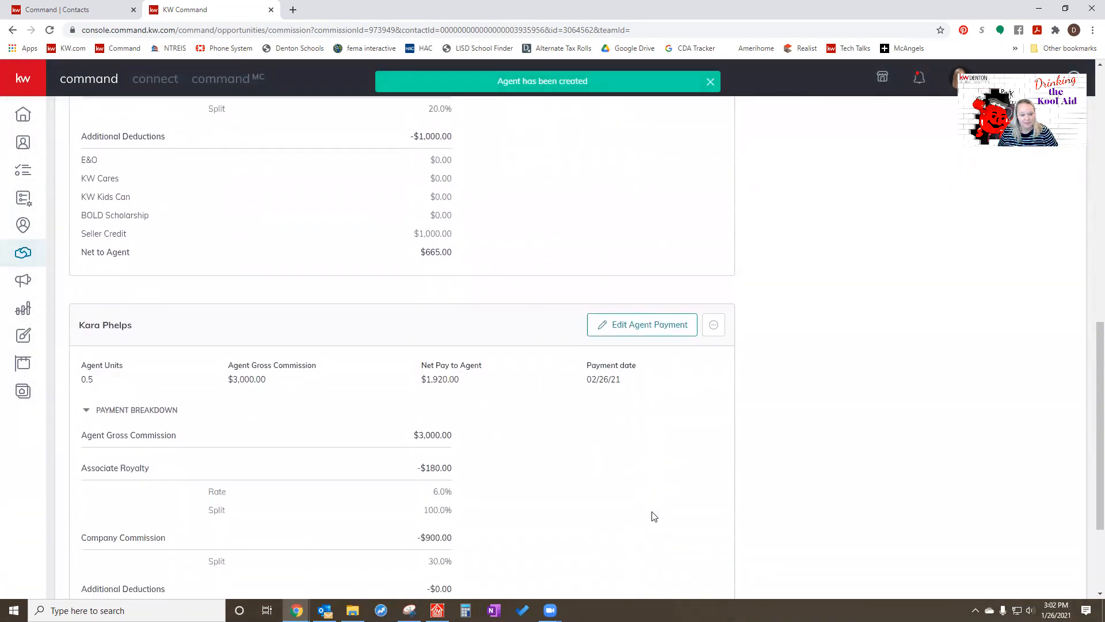
pyautogui.scroll(12, 653, 514)
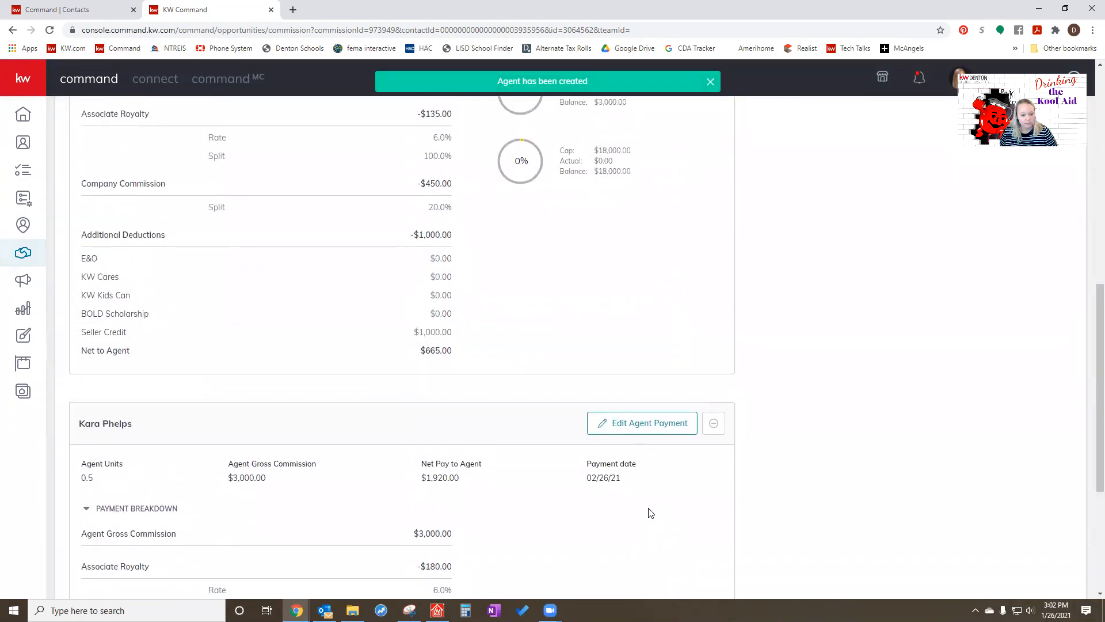
pyautogui.scroll(1, 622, 501)
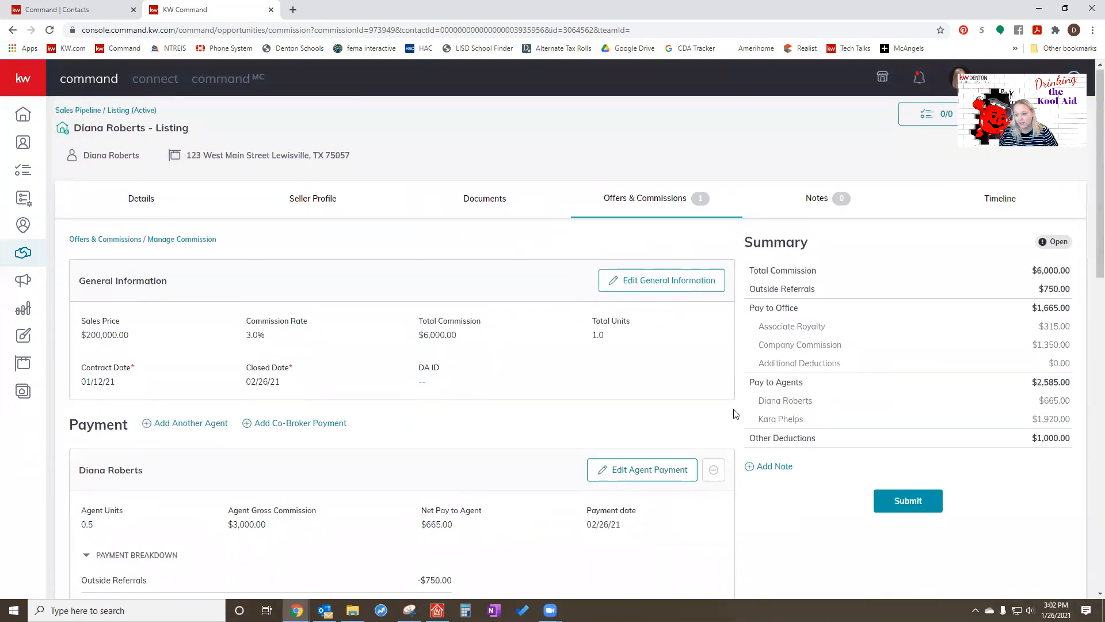
pyautogui.click(777, 467)
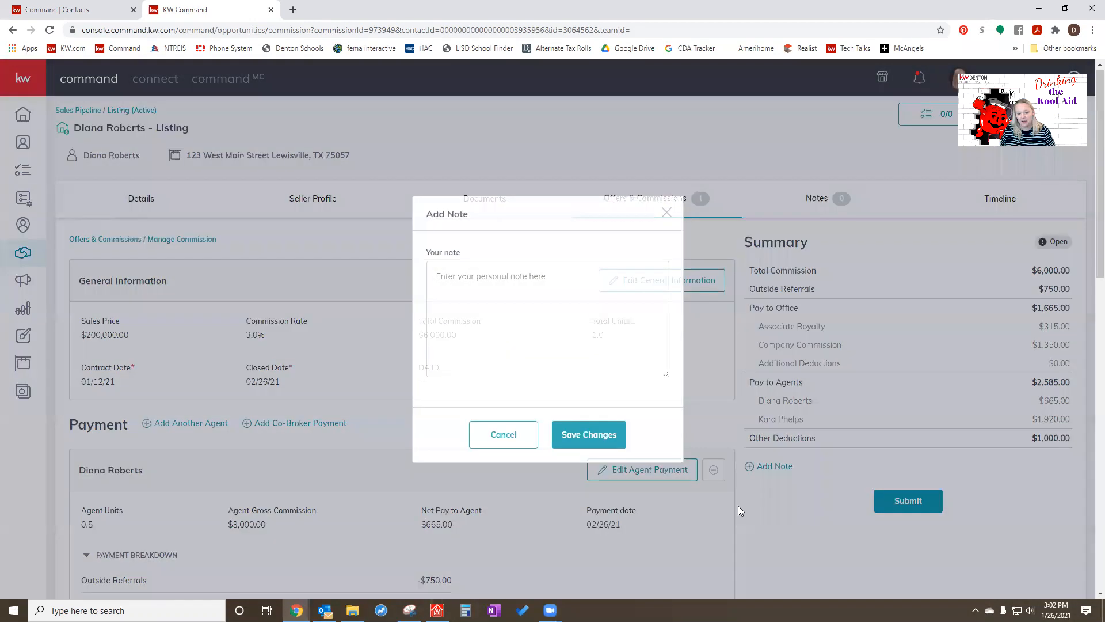
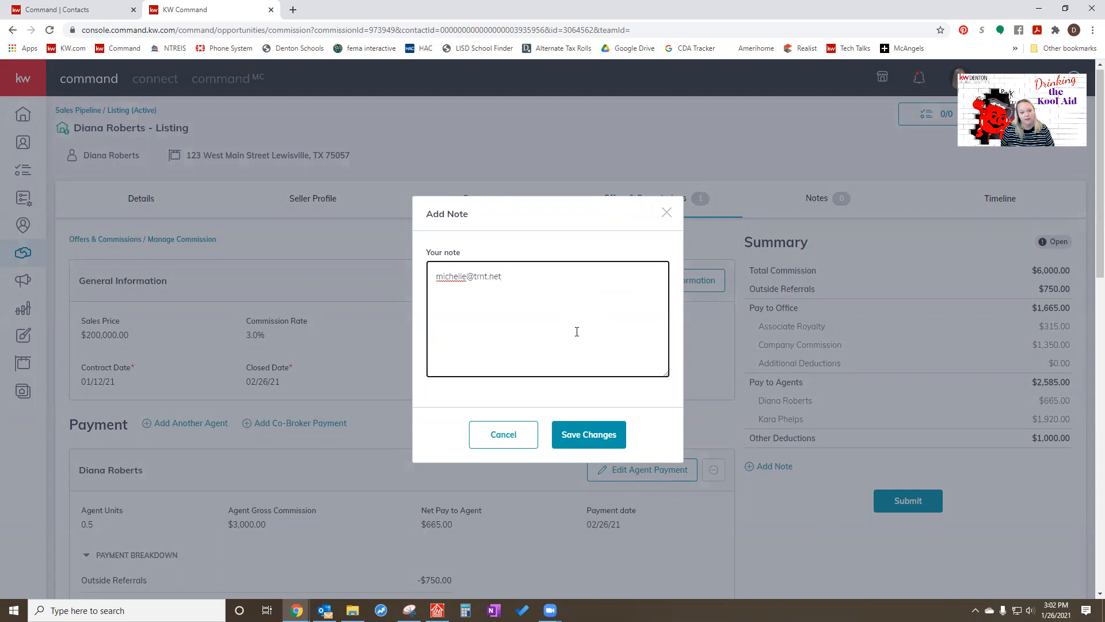
pyautogui.click(587, 439)
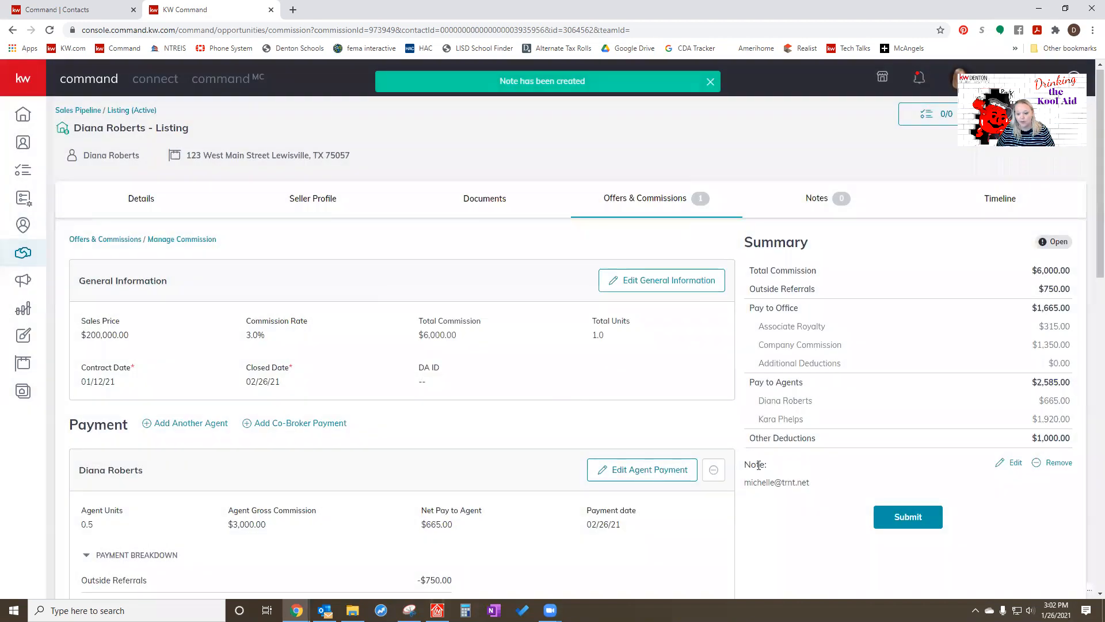
# - Submit the commission, declining the KW Cares donation for both agents
pyautogui.click(908, 517)
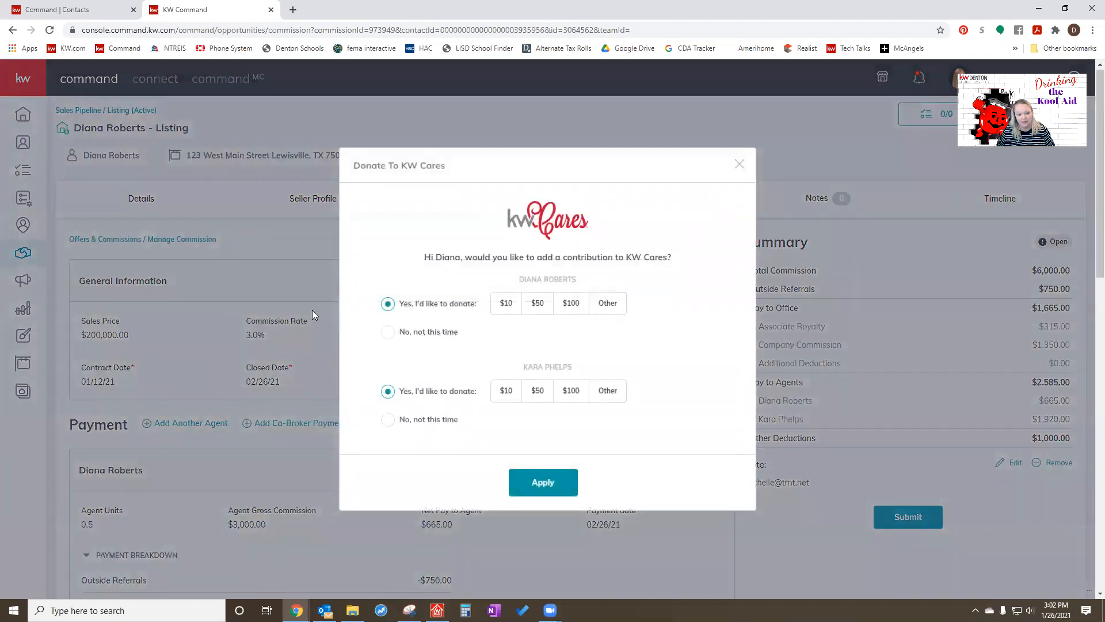
pyautogui.click(389, 333)
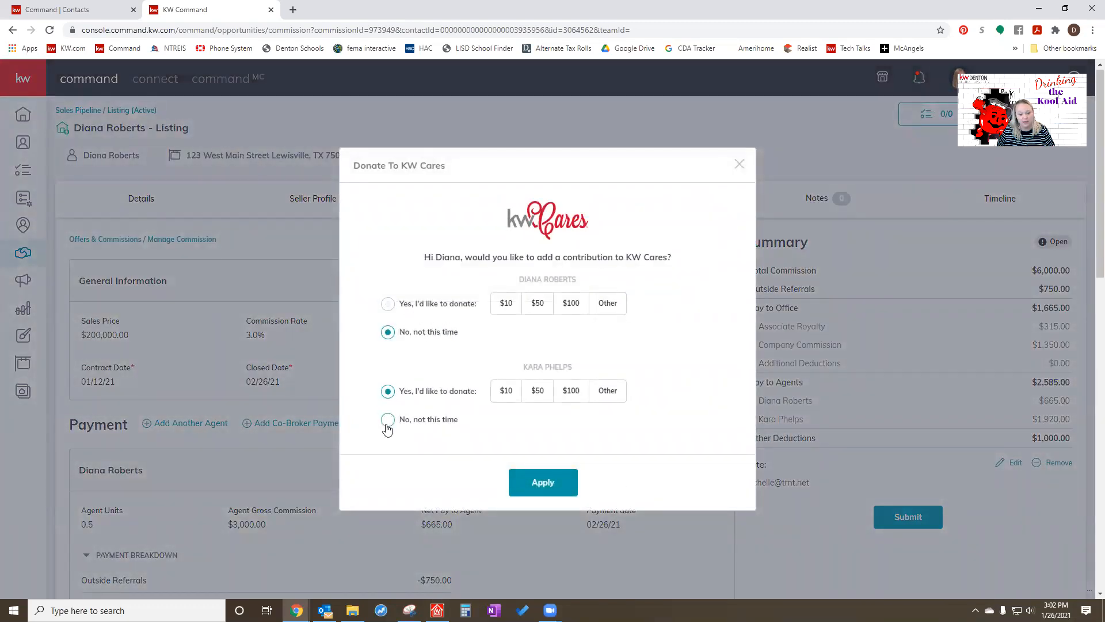
pyautogui.click(388, 419)
pyautogui.click(528, 483)
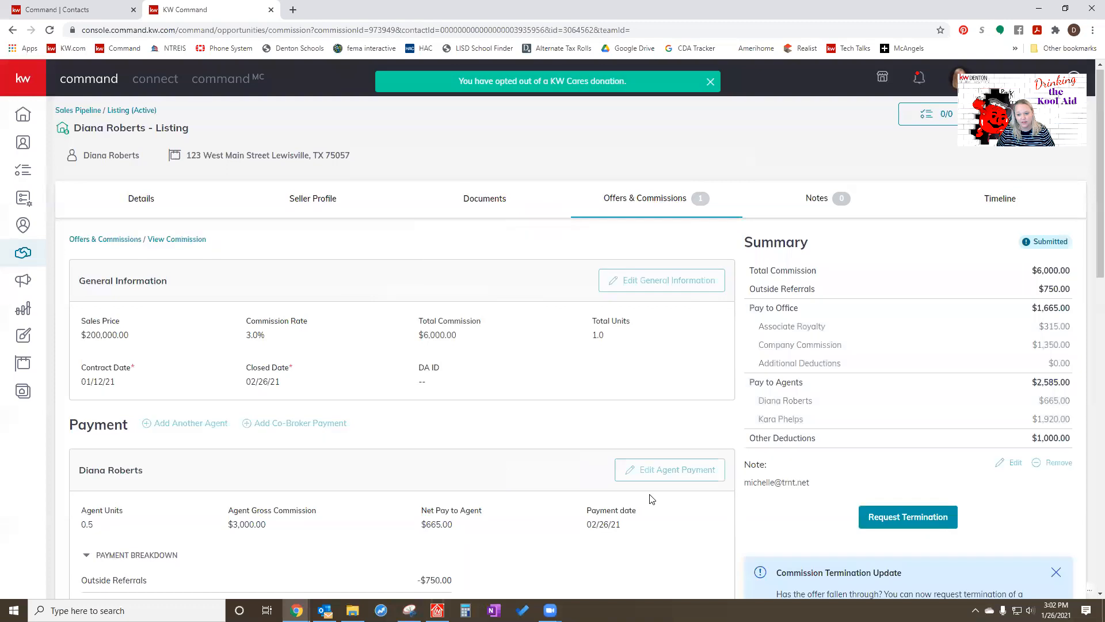
# - Request termination of the submitted commission and confirm its permanent removal
pyautogui.scroll(-1, 952, 452)
pyautogui.scroll(-3, 952, 451)
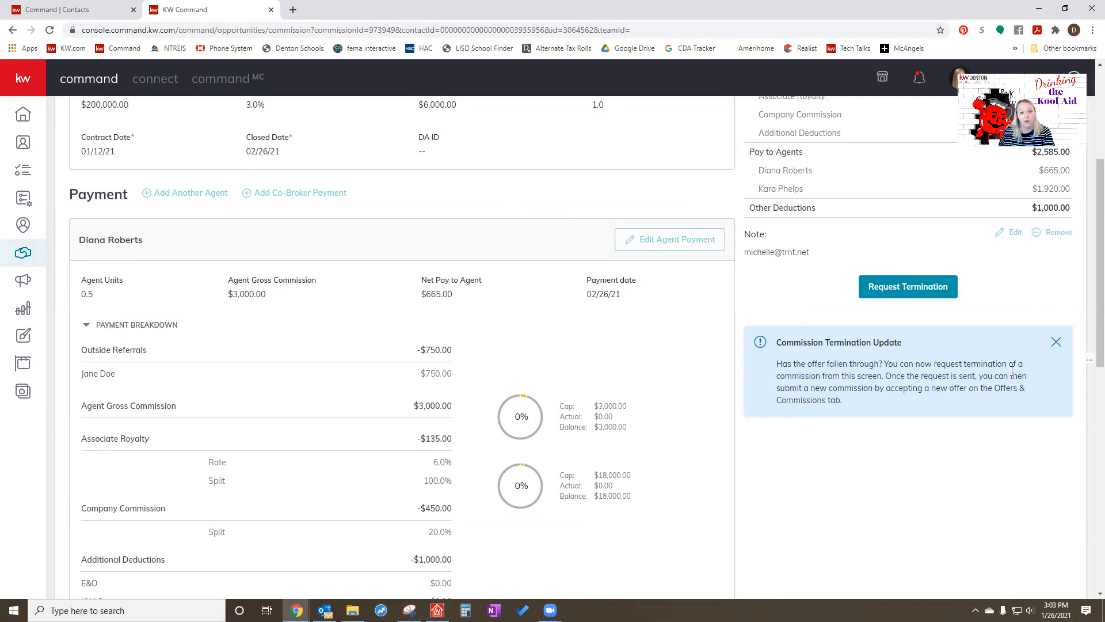
pyautogui.click(890, 294)
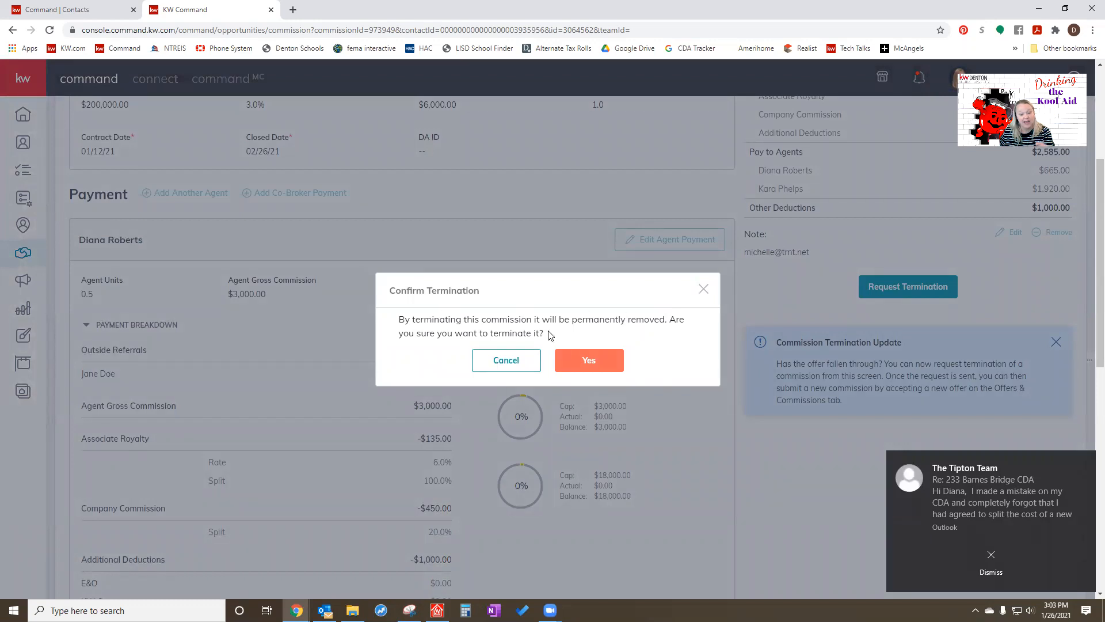
pyautogui.click(581, 371)
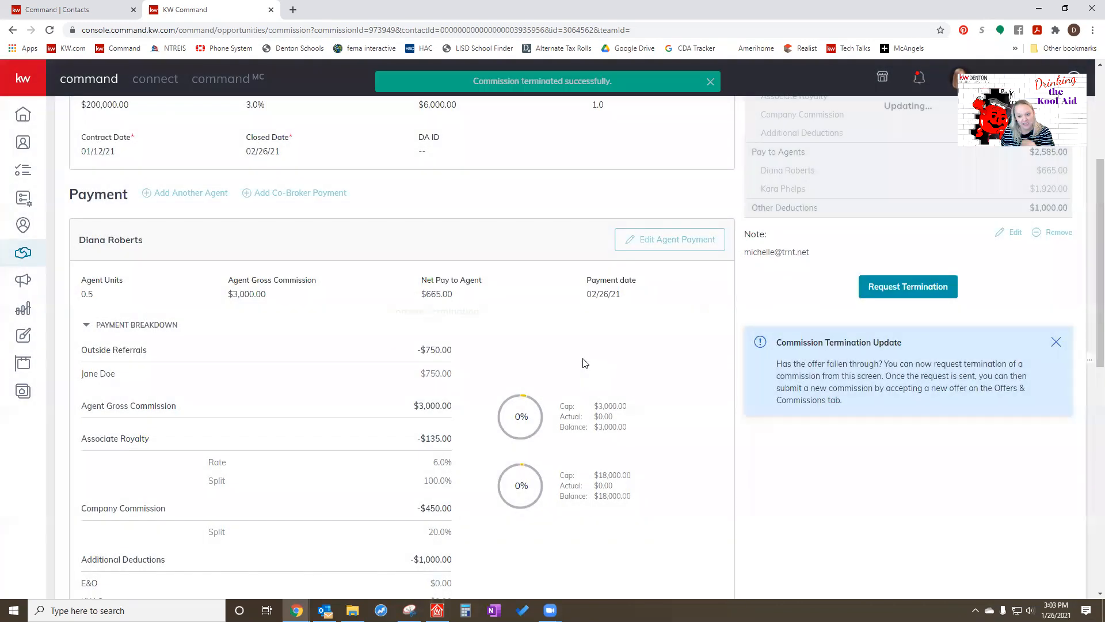
# - Return to the listing's offer timeline and view the new offer dialog, closing it without creating an offer
pyautogui.scroll(4, 632, 381)
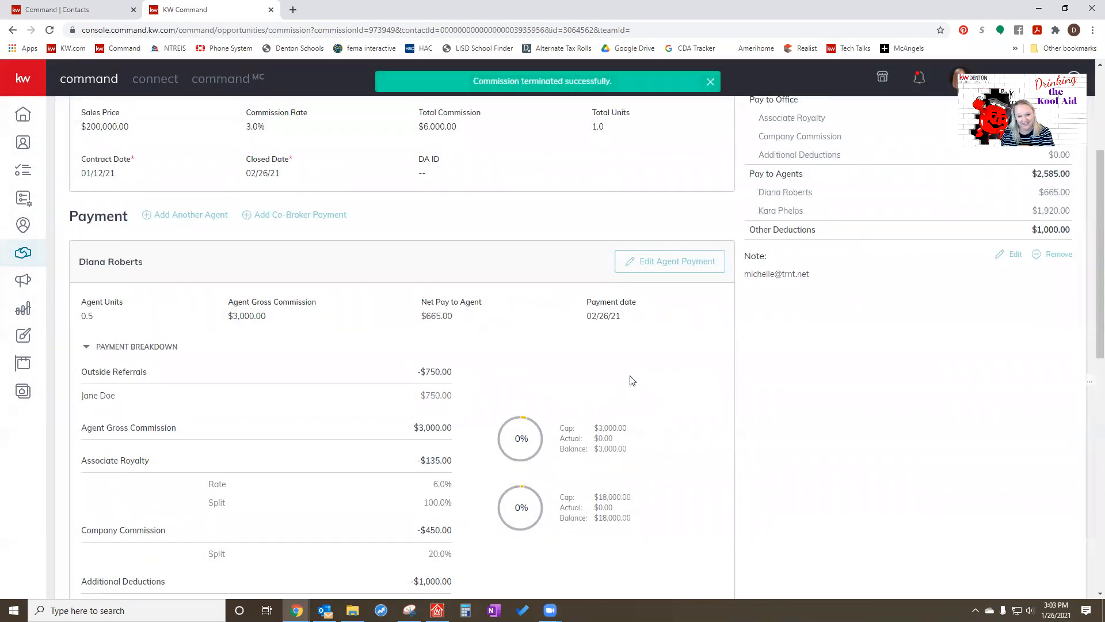
pyautogui.click(629, 209)
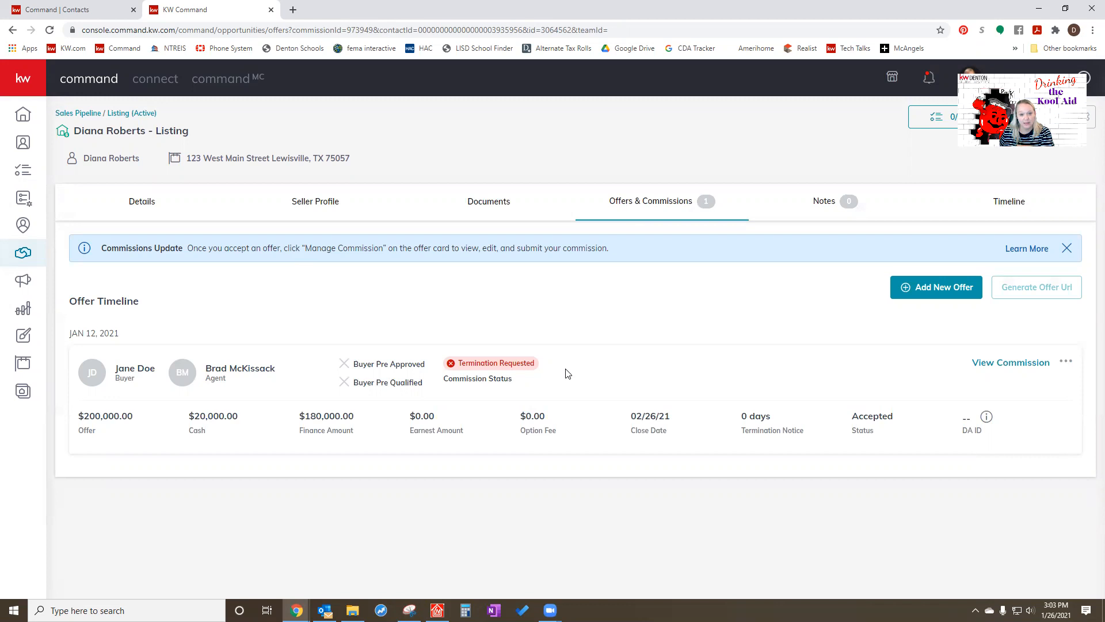
pyautogui.click(932, 289)
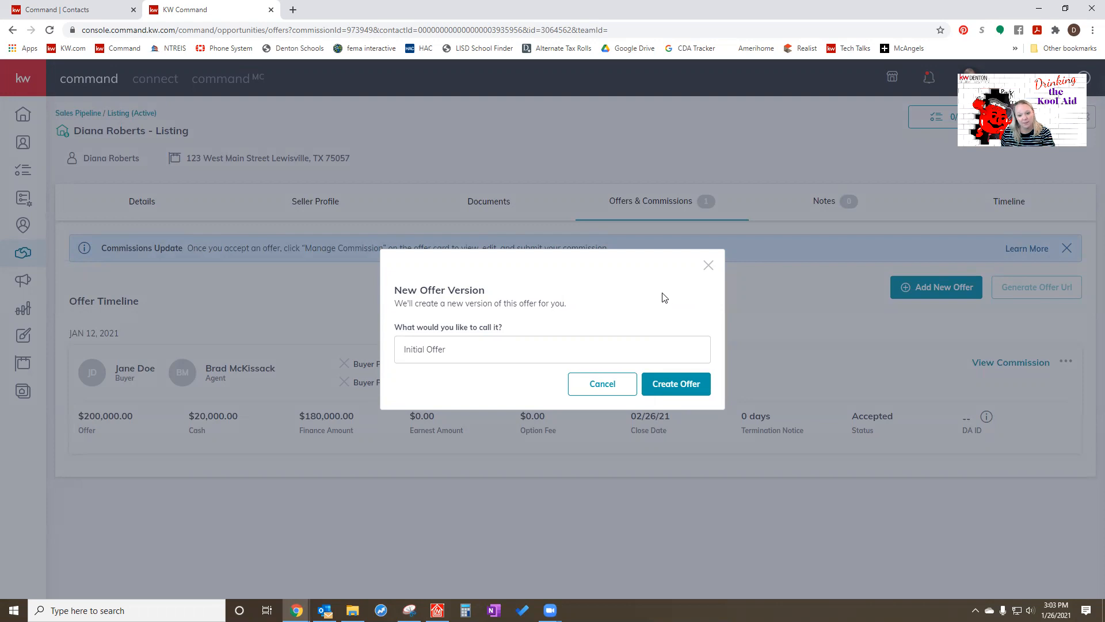
pyautogui.click(709, 266)
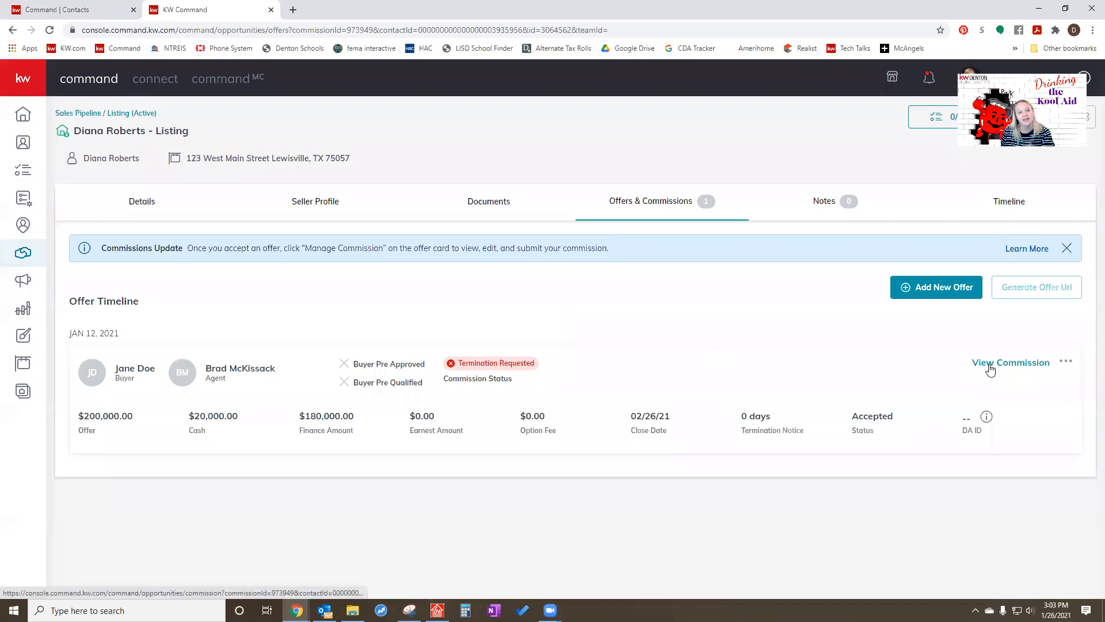